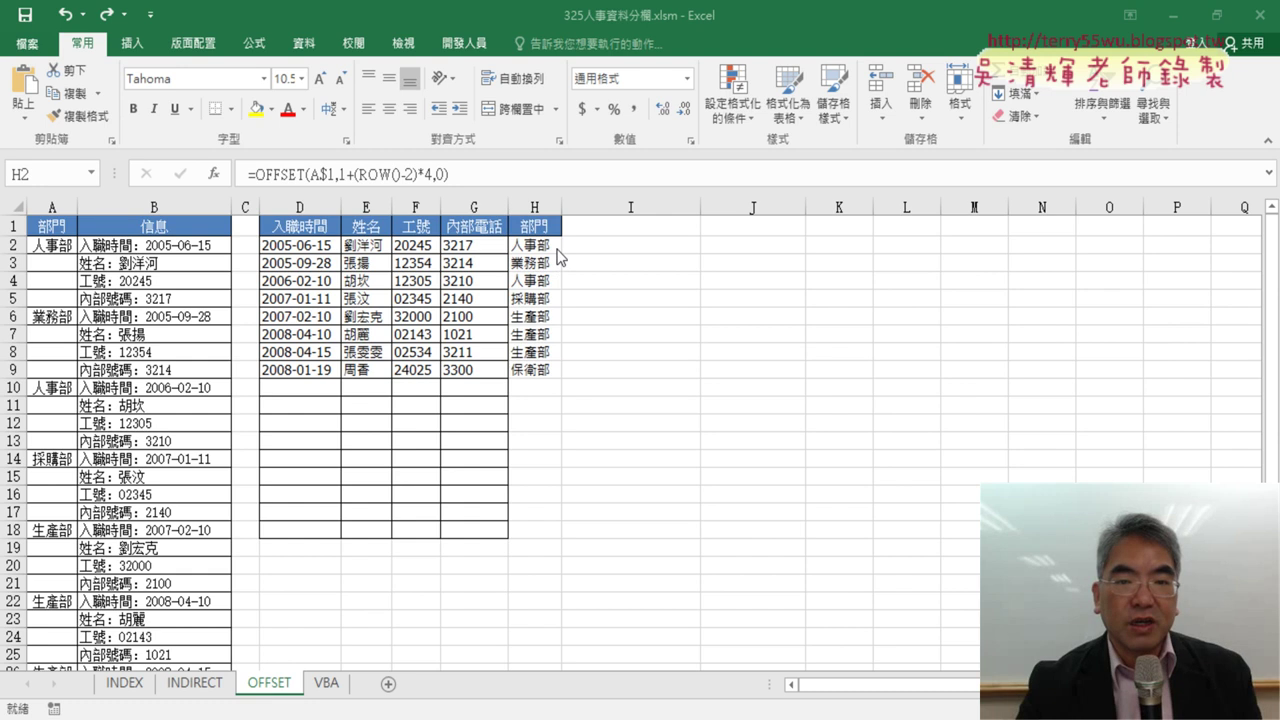
Inspect the H2 formula and the stacked department entries in A2, A6 and A10
{"action": "left_click", "coordinate": [538, 246]}
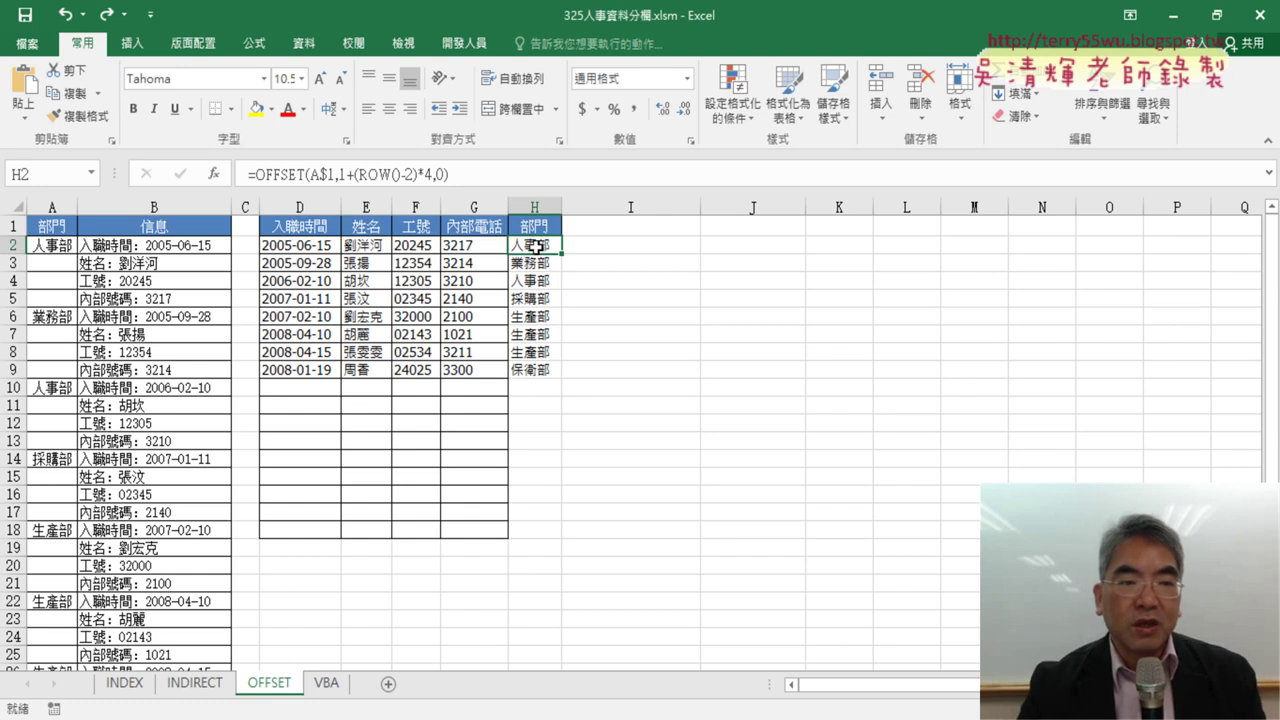
{"action": "left_click", "coordinate": [50, 245]}
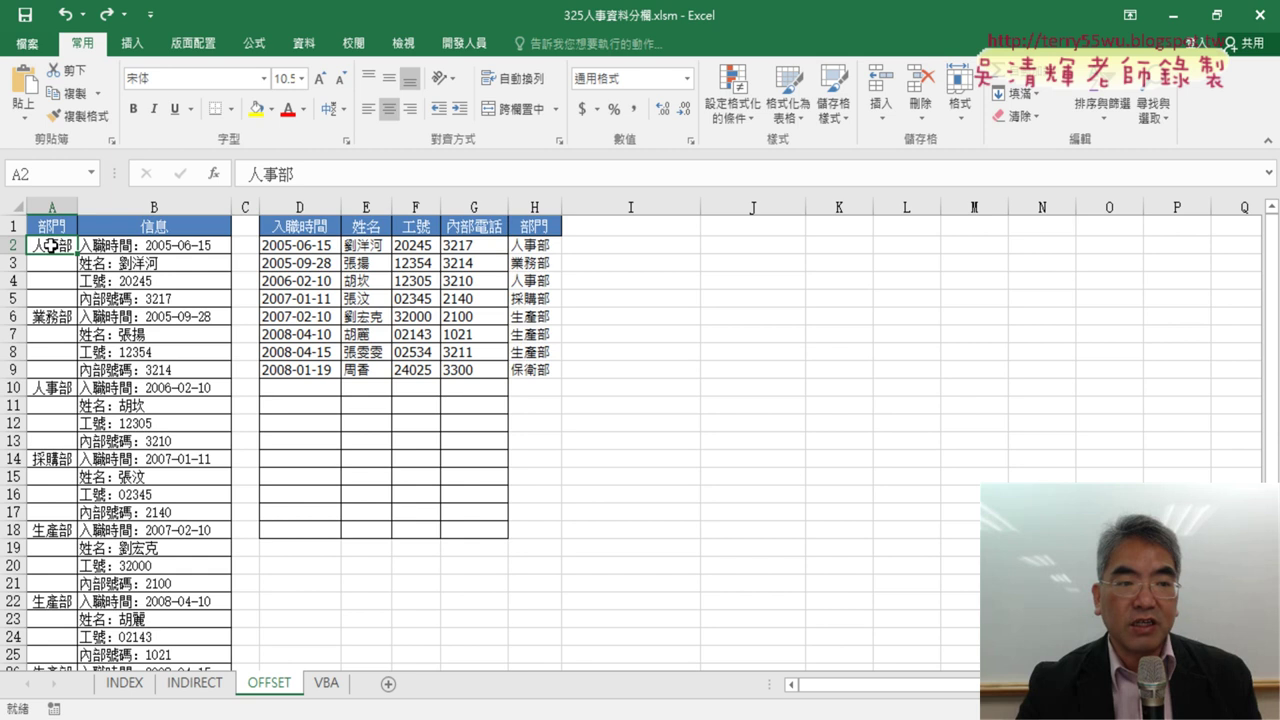
{"action": "left_click", "coordinate": [55, 315]}
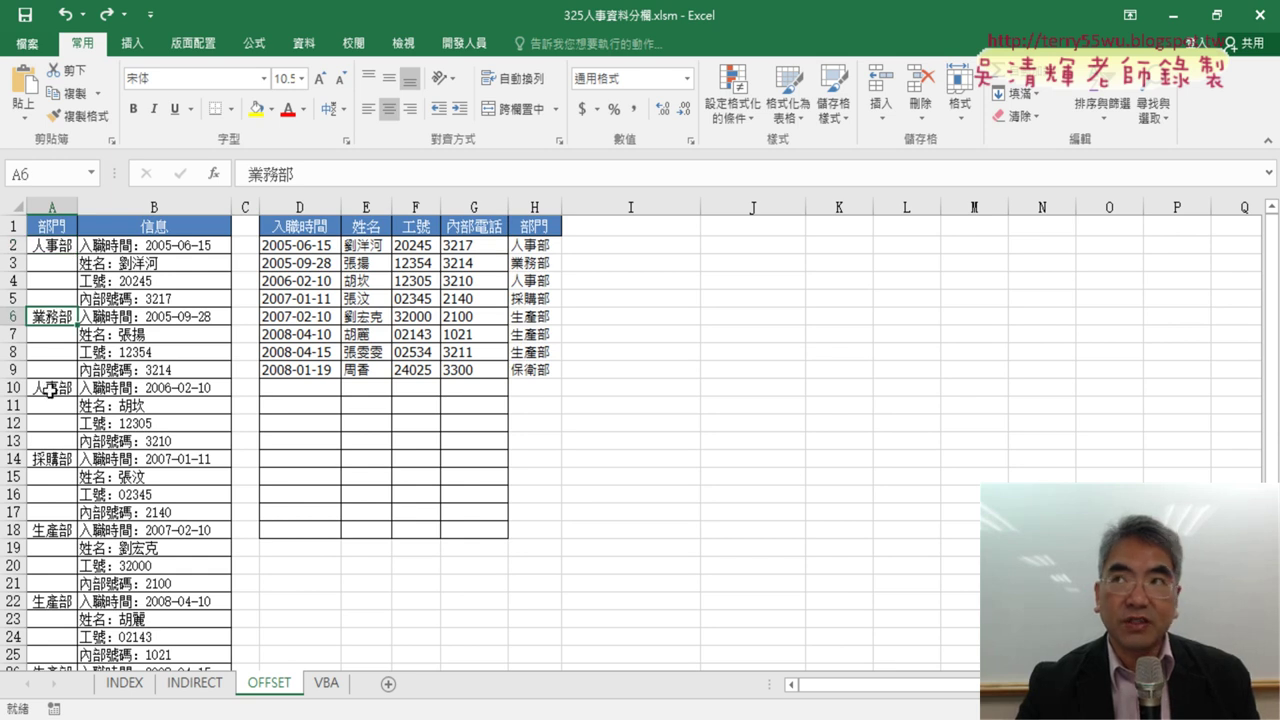
{"action": "left_click", "coordinate": [55, 245]}
{"action": "left_click", "coordinate": [55, 315]}
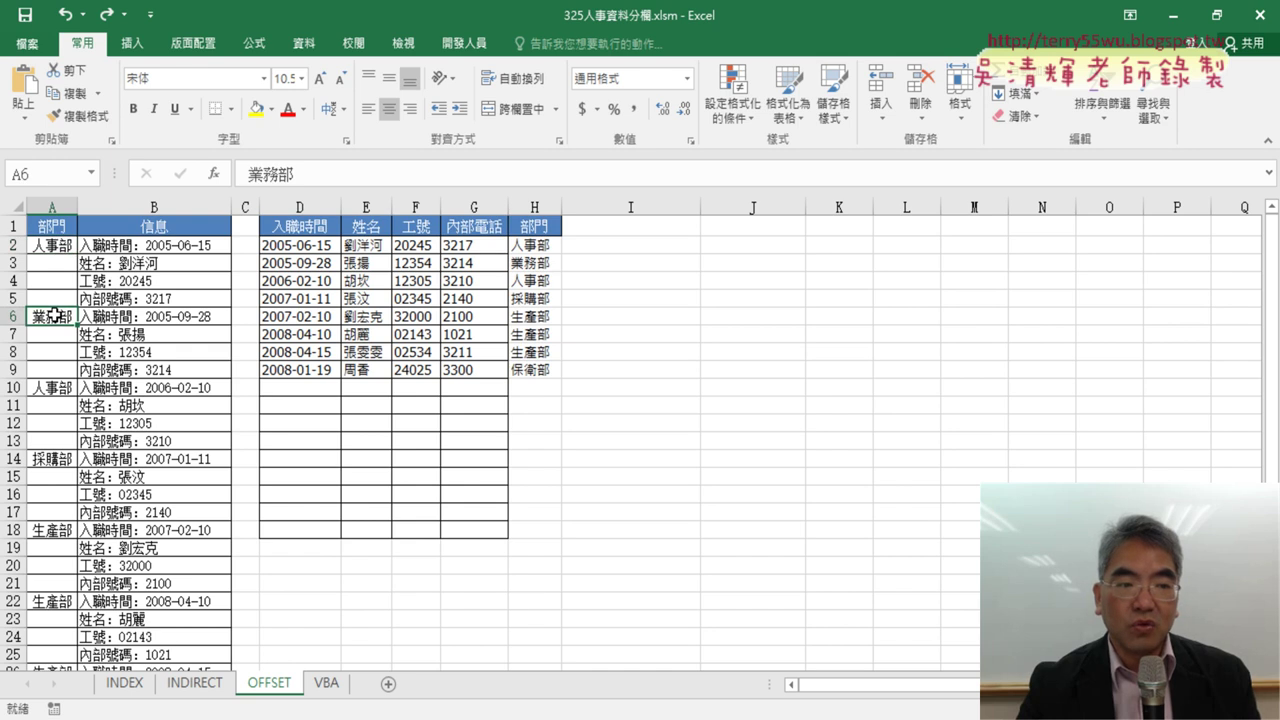
{"action": "left_click", "coordinate": [53, 389]}
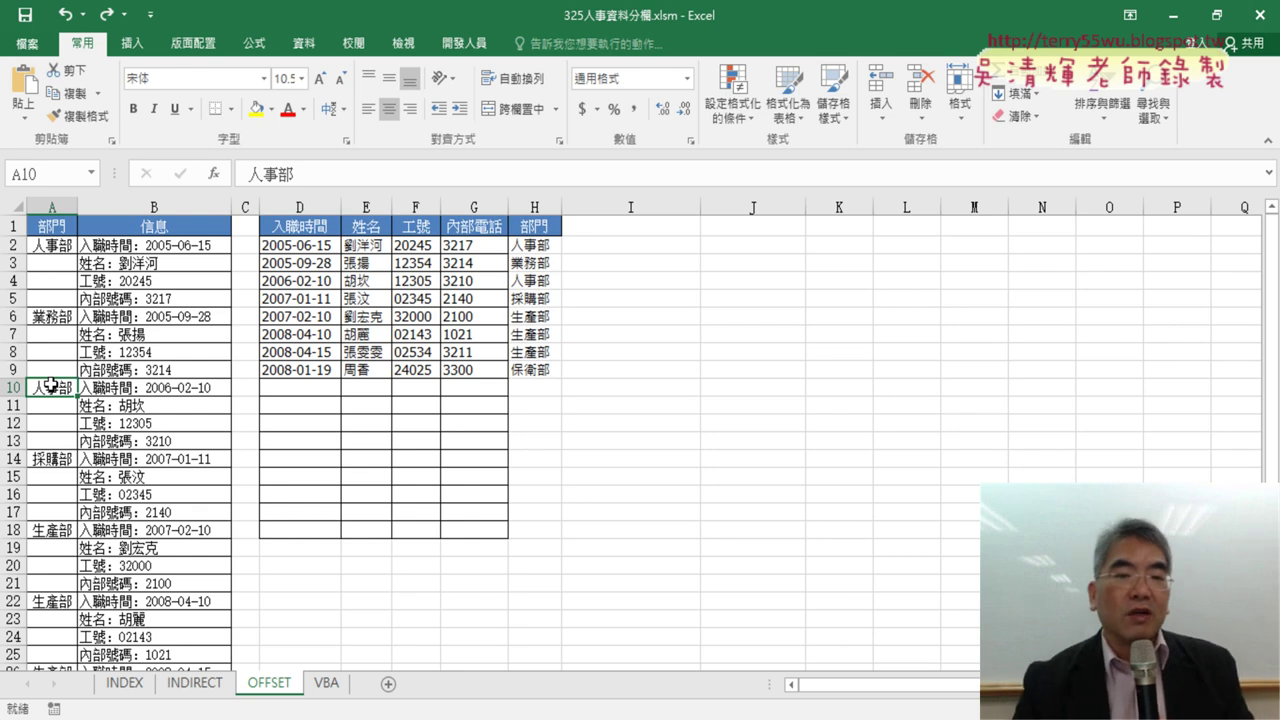
{"action": "left_click", "coordinate": [530, 245]}
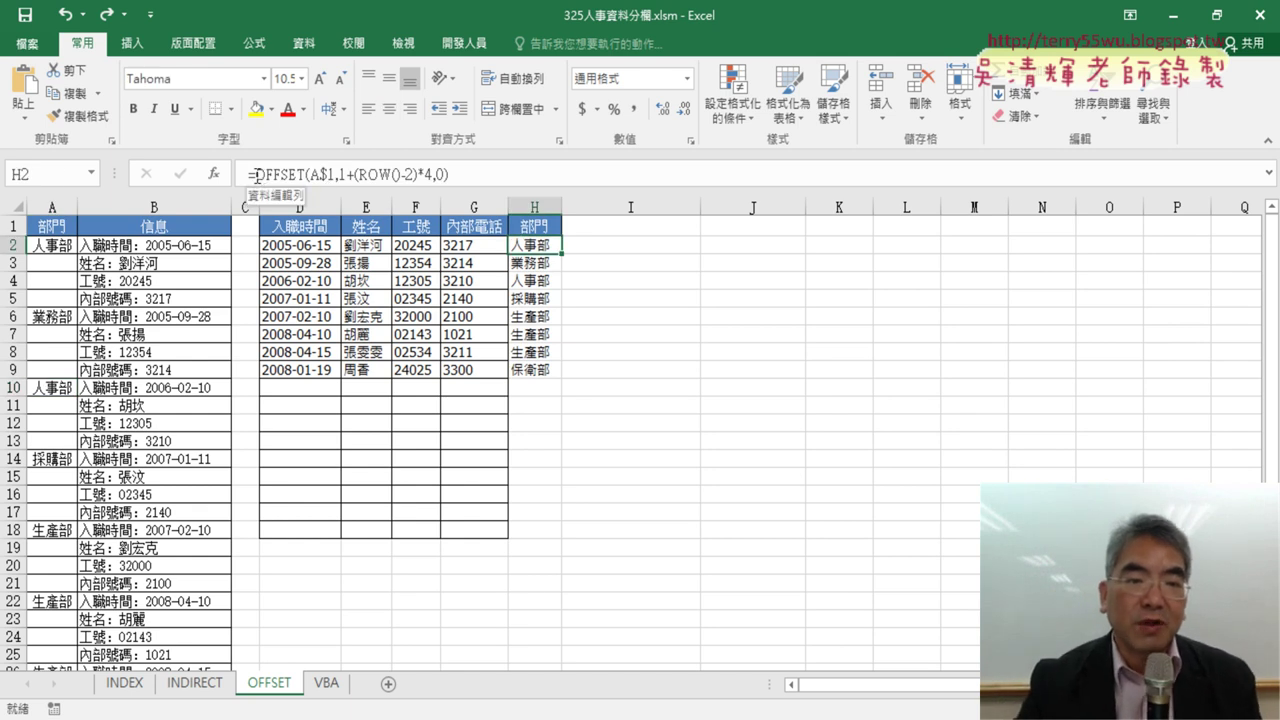
Change H2 to =1+(ROW()-2)*4 and fill it to H9, giving offsets 1, 5 … 29
{"action": "left_click_drag", "start_coordinate": [256, 175], "coordinate": [343, 178]}
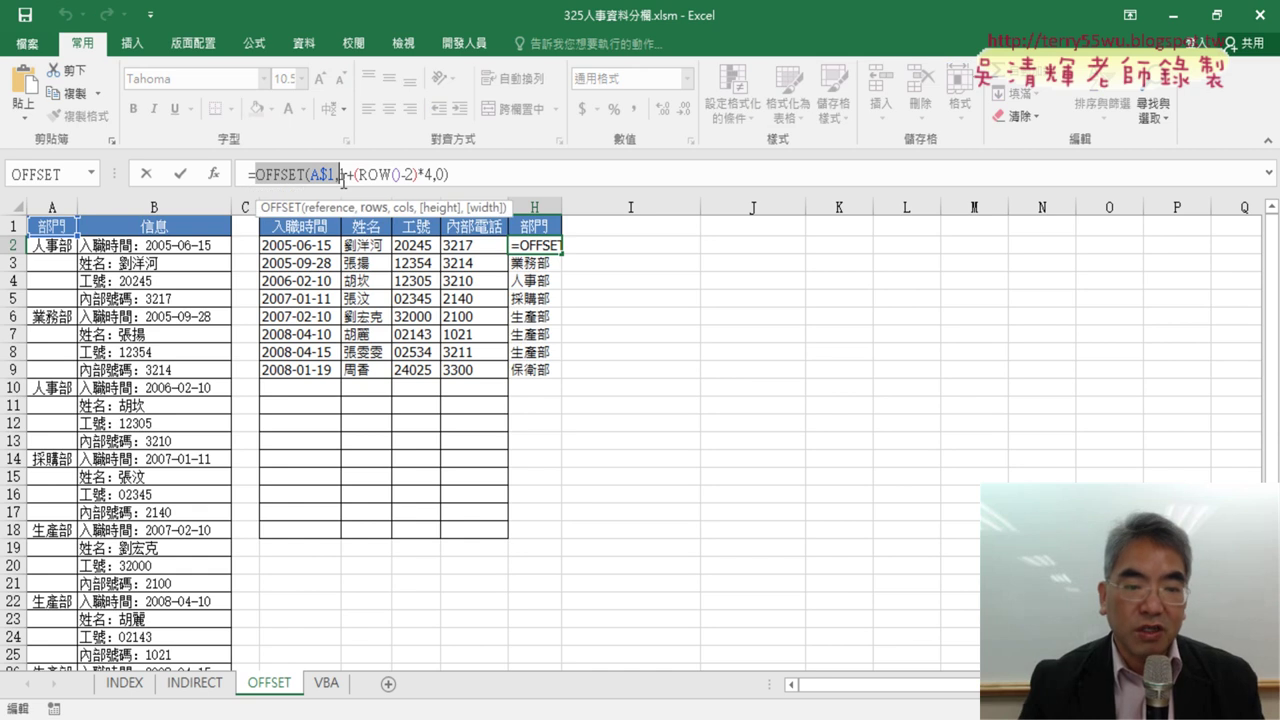
{"action": "key", "text": "Delete"}
{"action": "key", "text": "End"}
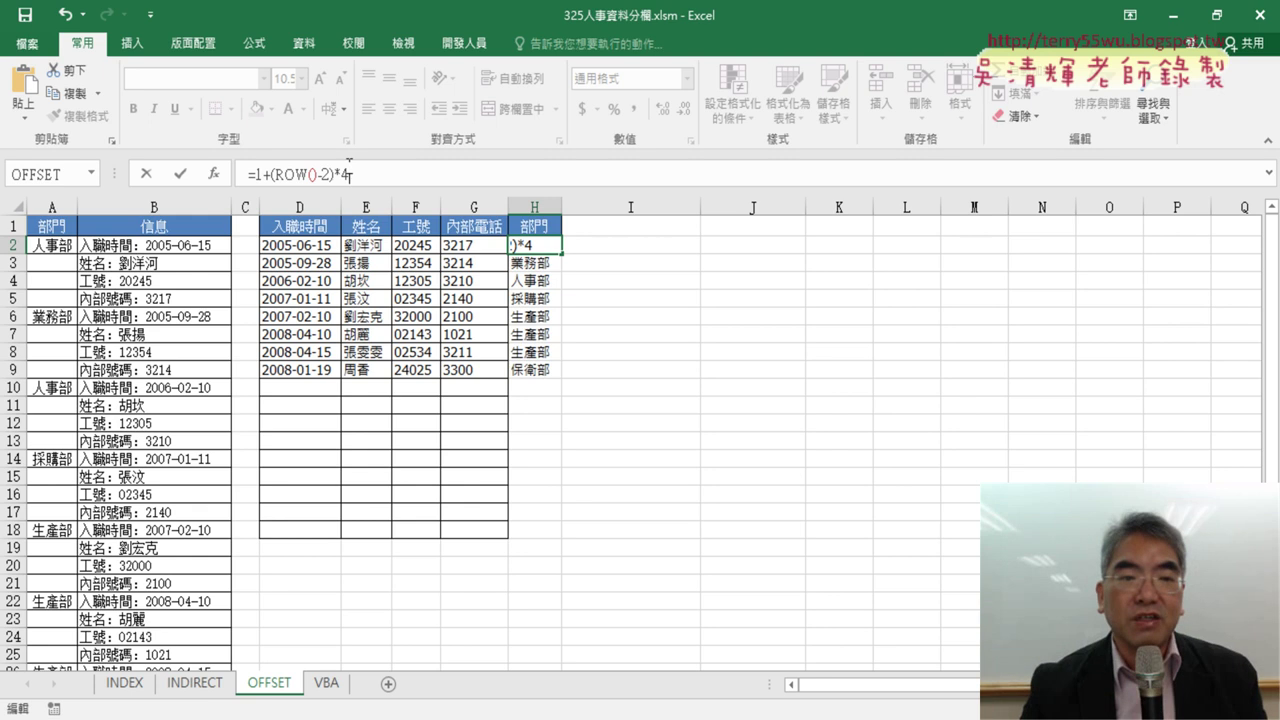
{"action": "left_click", "coordinate": [180, 174]}
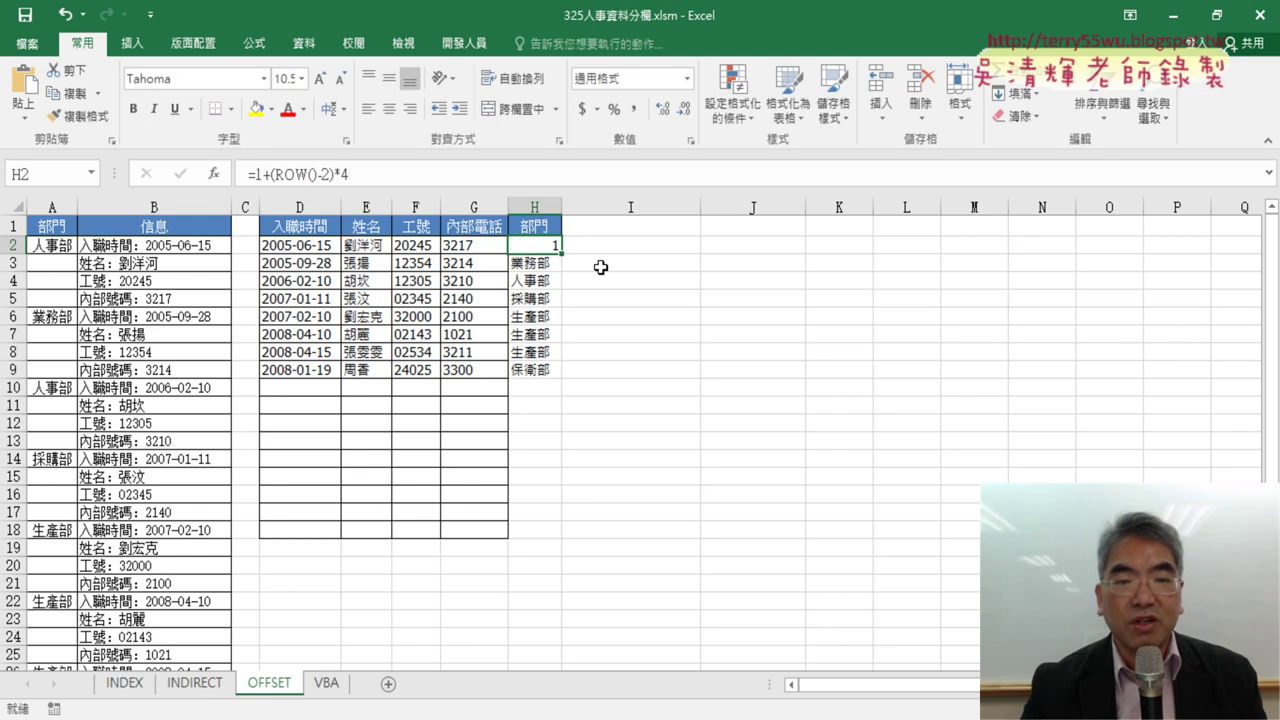
{"action": "left_click_drag", "start_coordinate": [565, 254], "coordinate": [565, 372]}
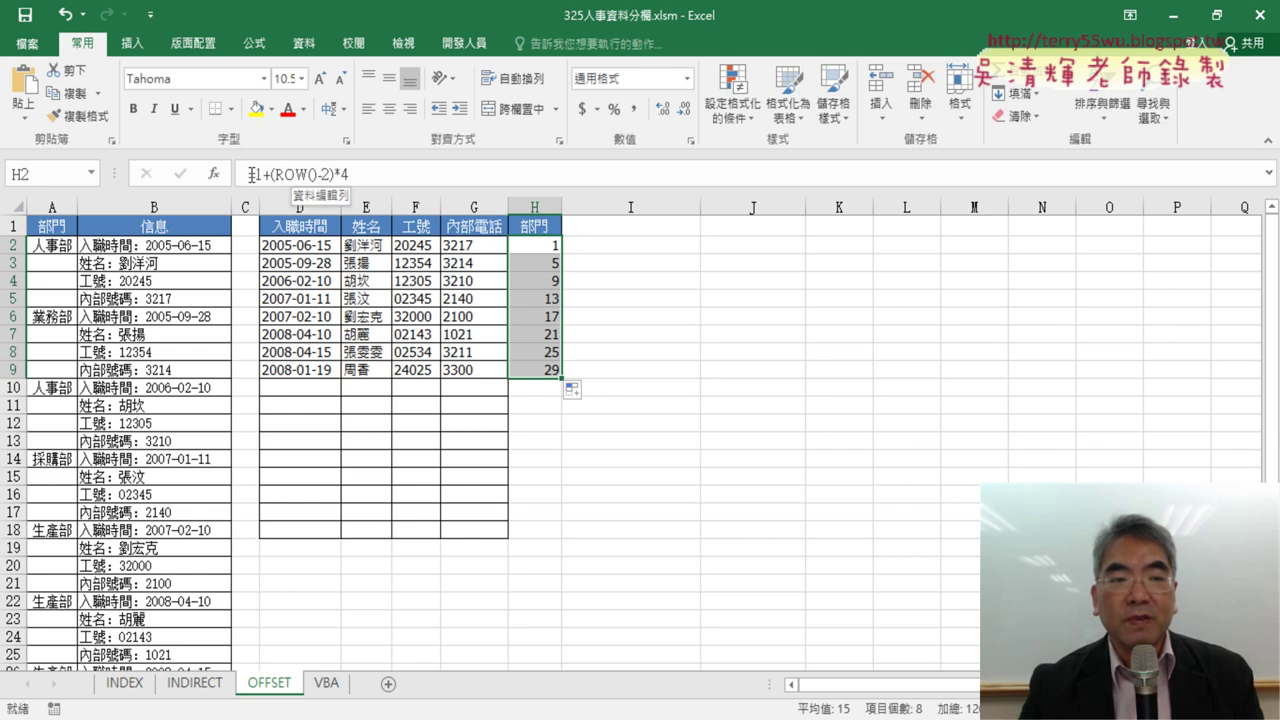
Cut the formula text from H2 and start an OFFSET function from the recently used list
{"action": "left_click_drag", "start_coordinate": [257, 176], "coordinate": [350, 176]}
{"action": "right_click", "coordinate": [345, 178]}
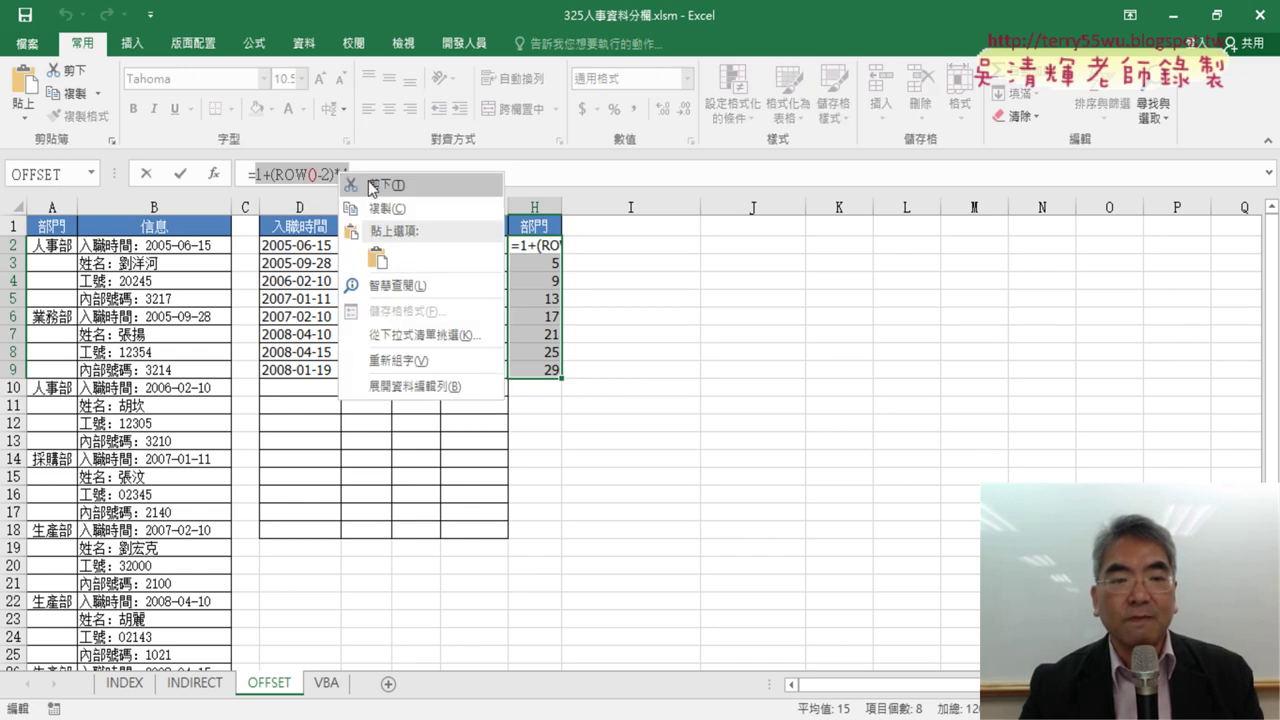
{"action": "left_click", "coordinate": [355, 188]}
{"action": "left_click", "coordinate": [214, 174]}
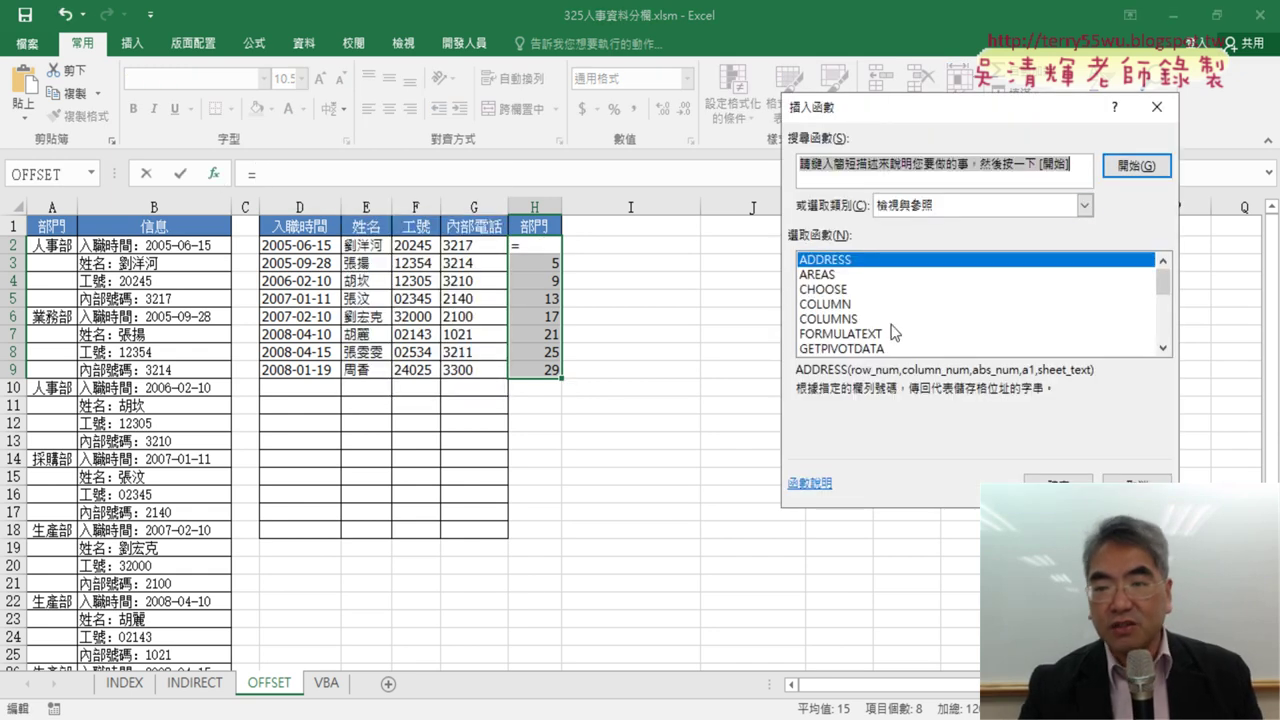
{"action": "left_click", "coordinate": [928, 210]}
{"action": "left_click", "coordinate": [890, 222]}
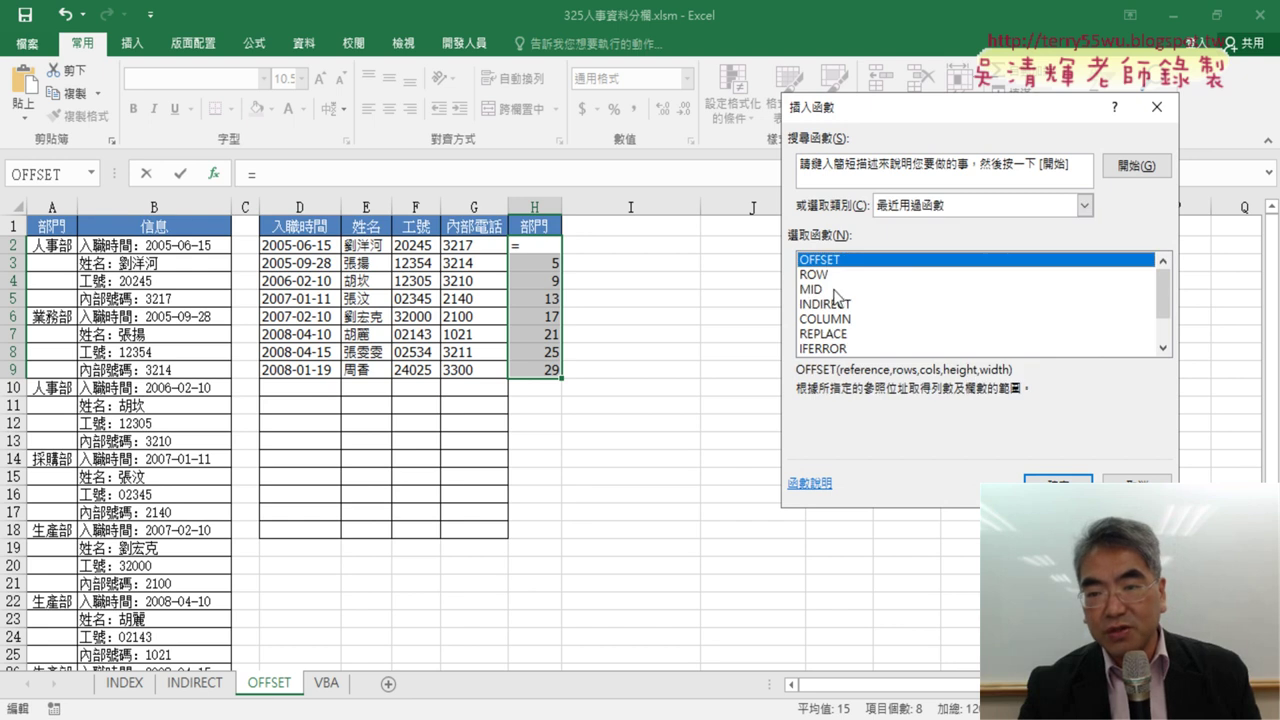
{"action": "double_click", "coordinate": [834, 261]}
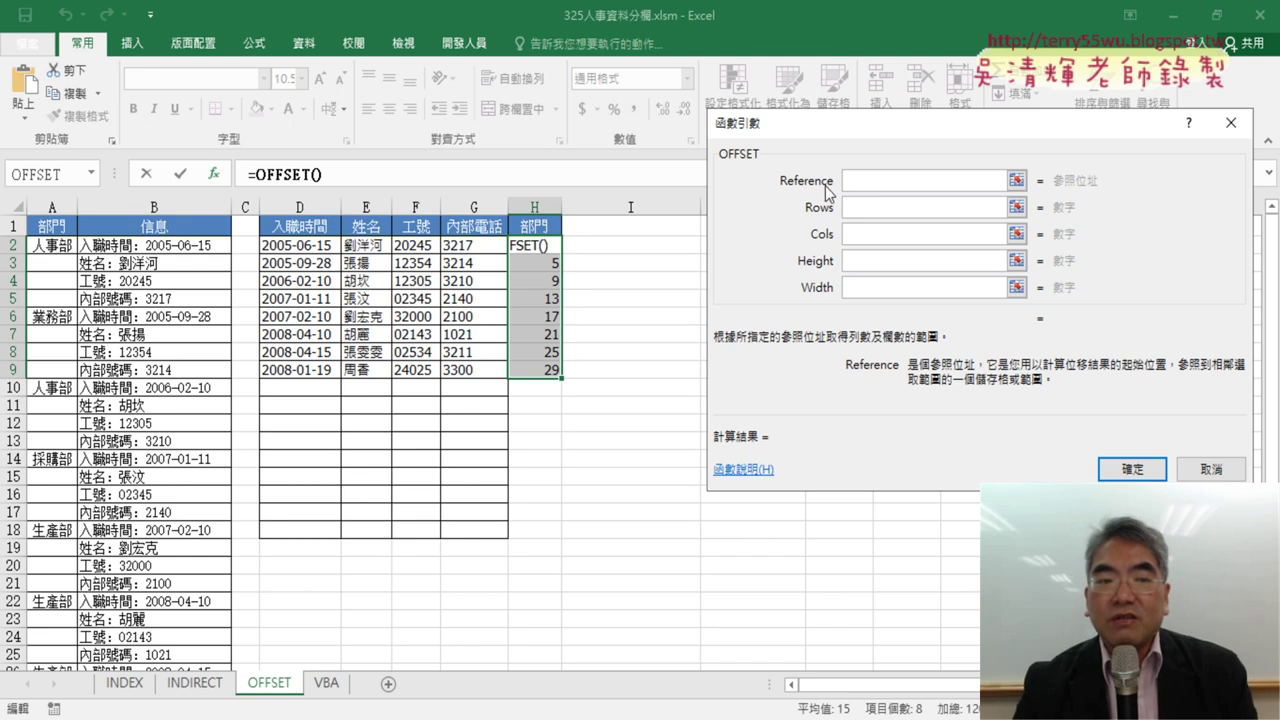
Enter the OFFSET arguments Reference A$1, Rows 1+(ROW()-2)*4, and Cols 0
{"action": "left_click", "coordinate": [52, 226]}
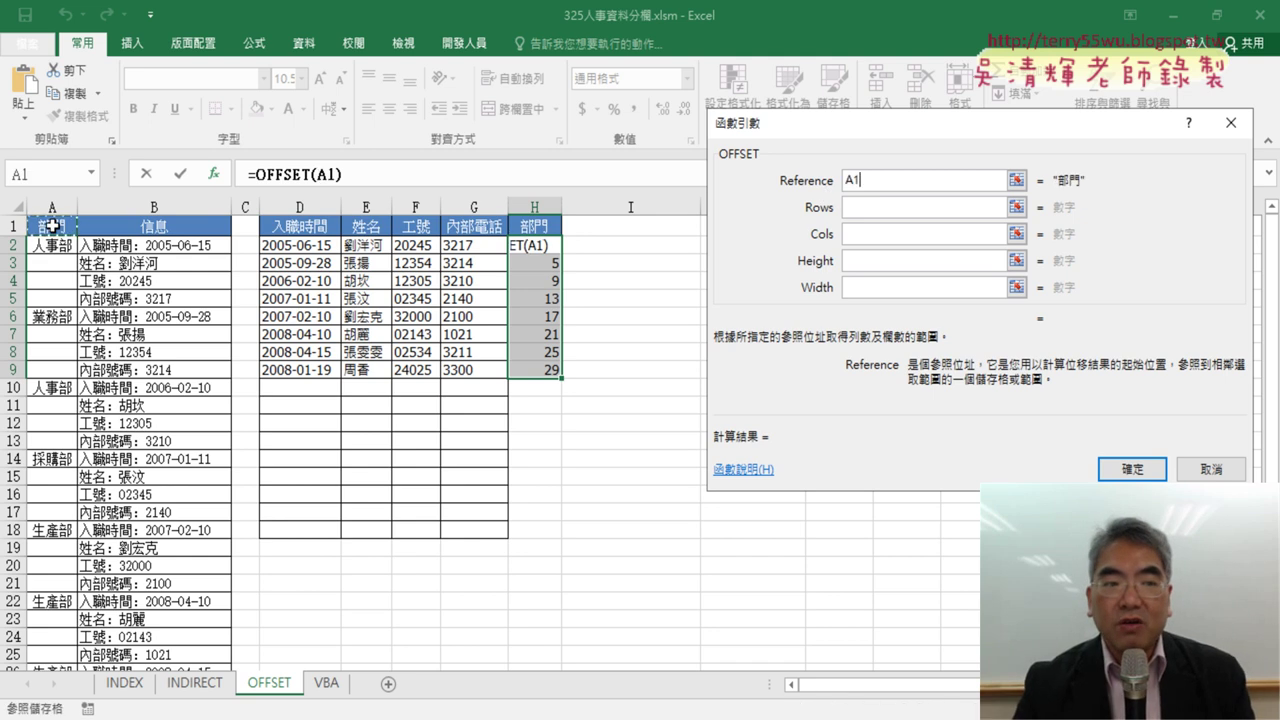
{"action": "left_click_drag", "start_coordinate": [858, 138], "coordinate": [722, 181]}
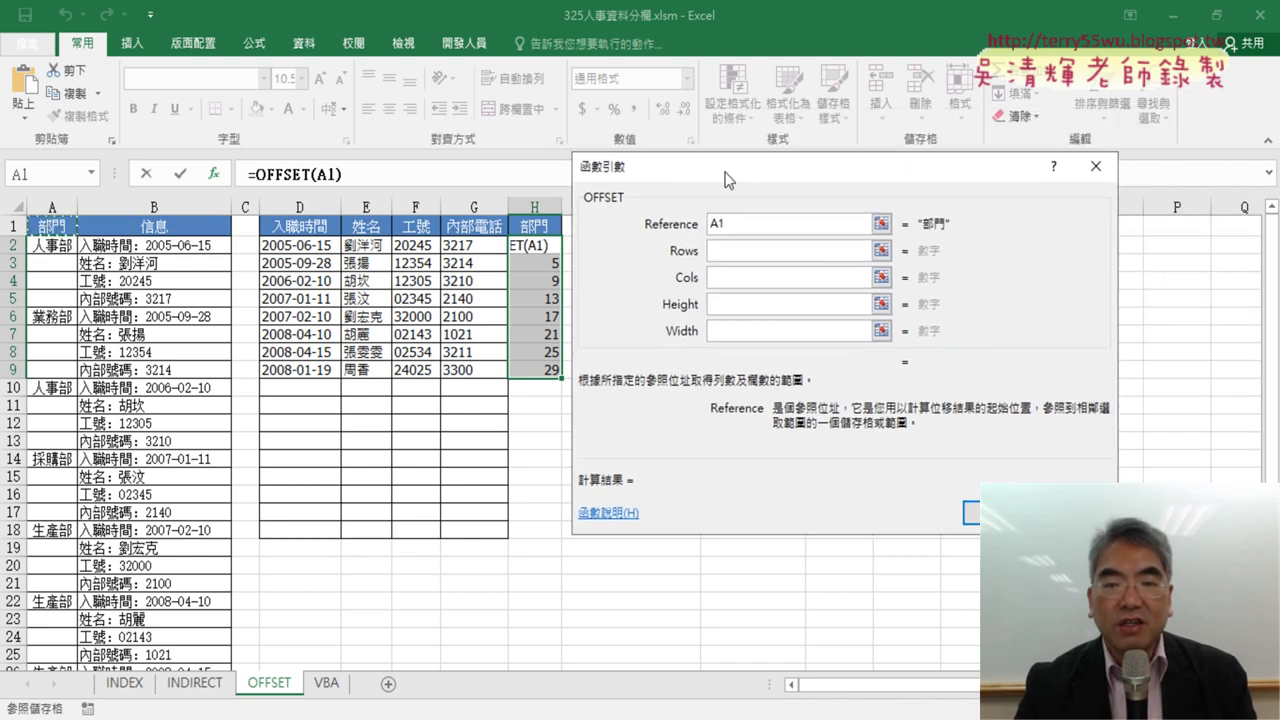
{"action": "left_click", "coordinate": [730, 251]}
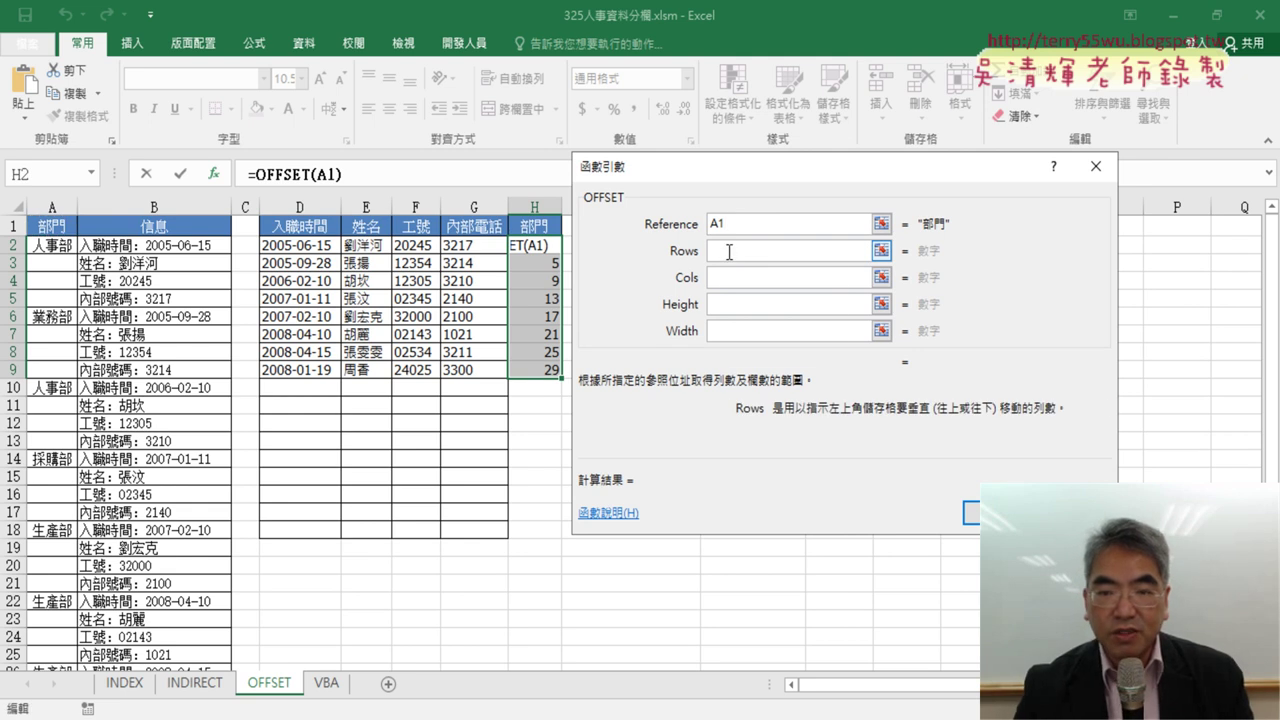
{"action": "type", "text": "1+(ROW()-2)*4"}
{"action": "left_click", "coordinate": [744, 280]}
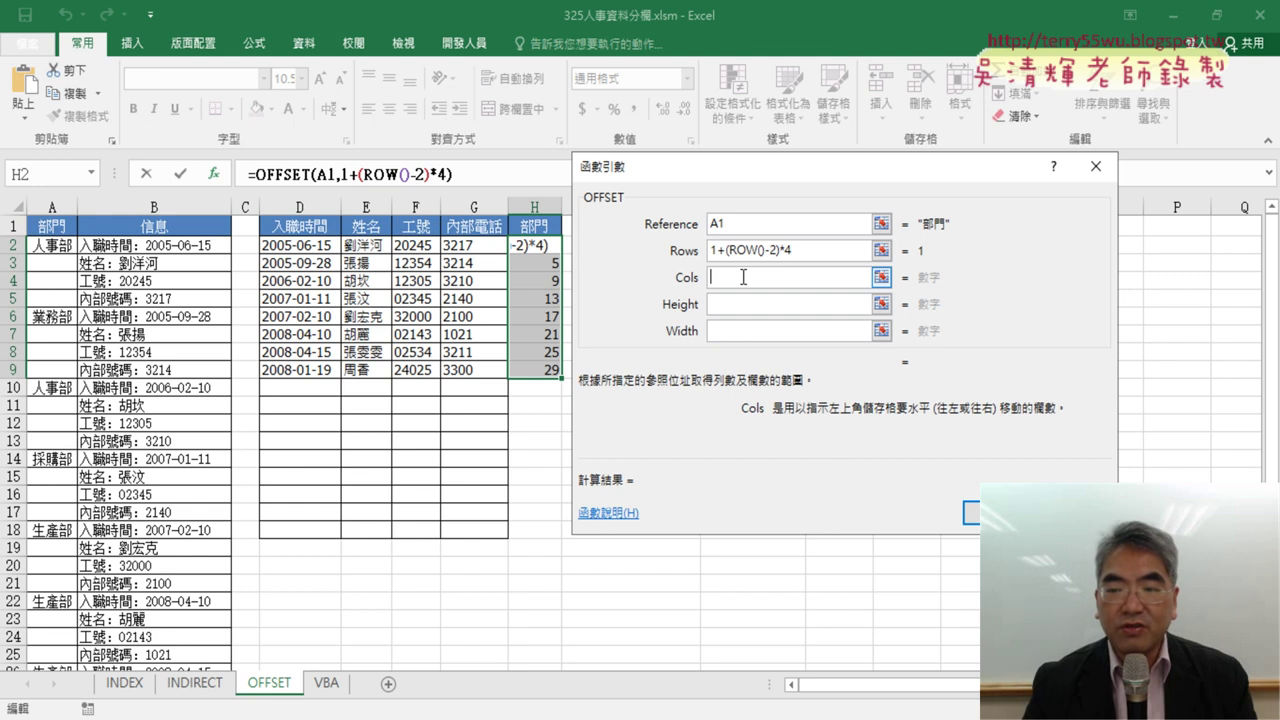
{"action": "type", "text": "0"}
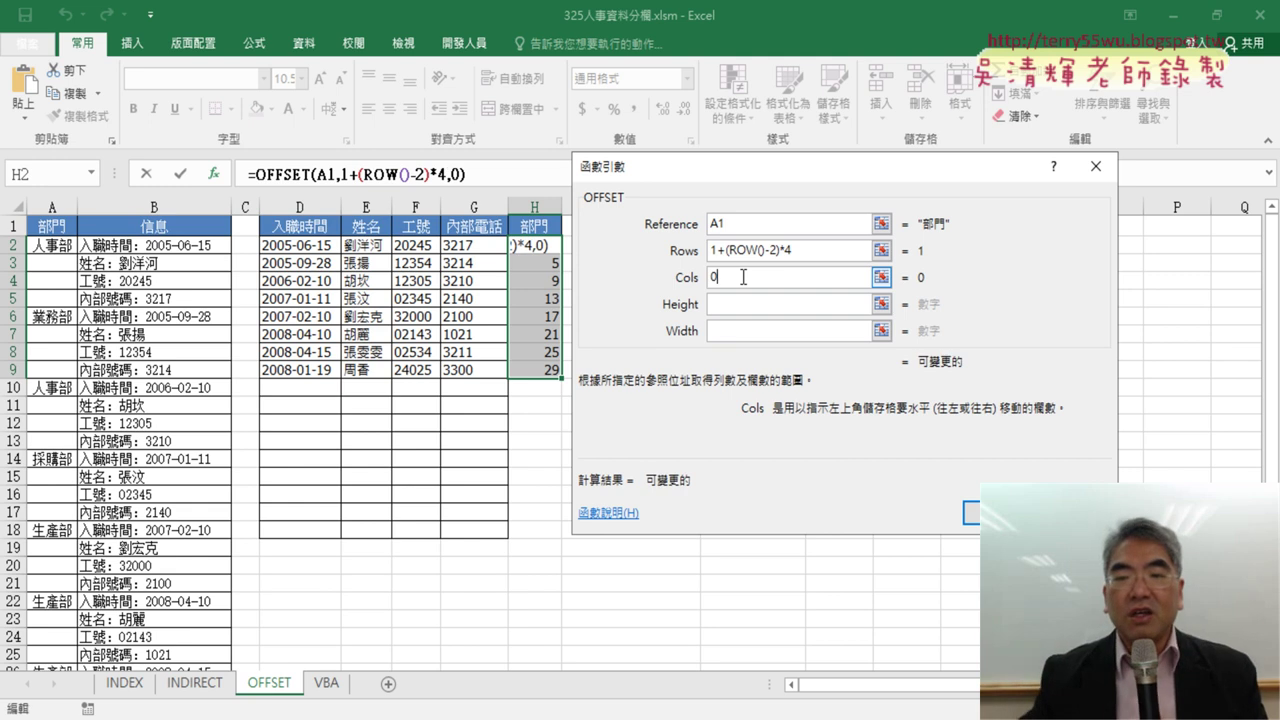
{"action": "key", "text": "shift+Tab"}
{"action": "key", "text": "shift+Tab"}
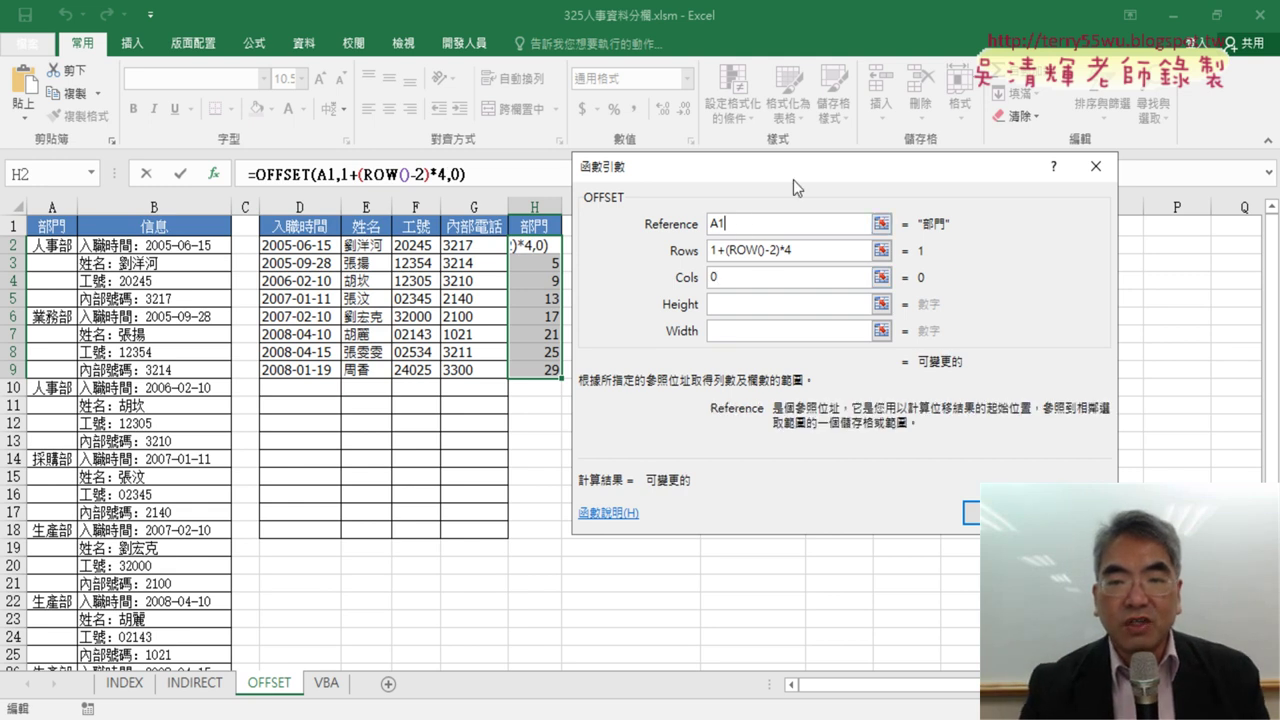
{"action": "left_click_drag", "start_coordinate": [792, 175], "coordinate": [838, 175]}
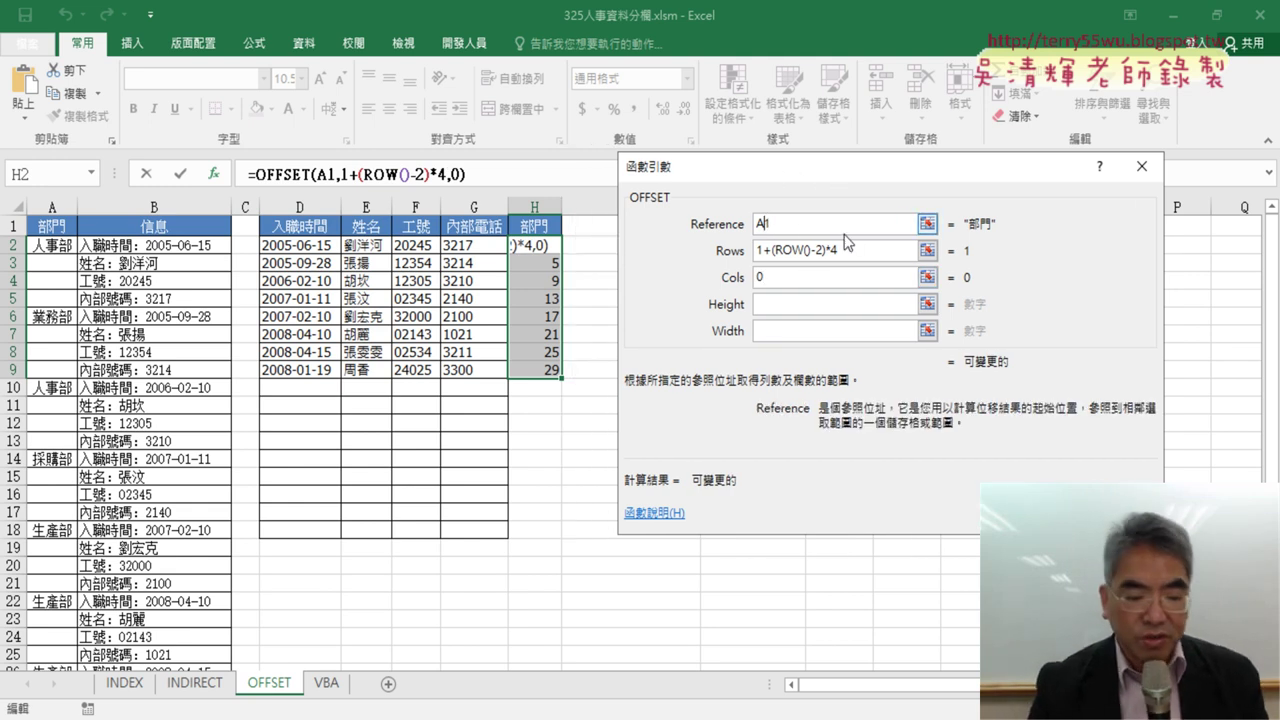
{"action": "type", "text": "$"}
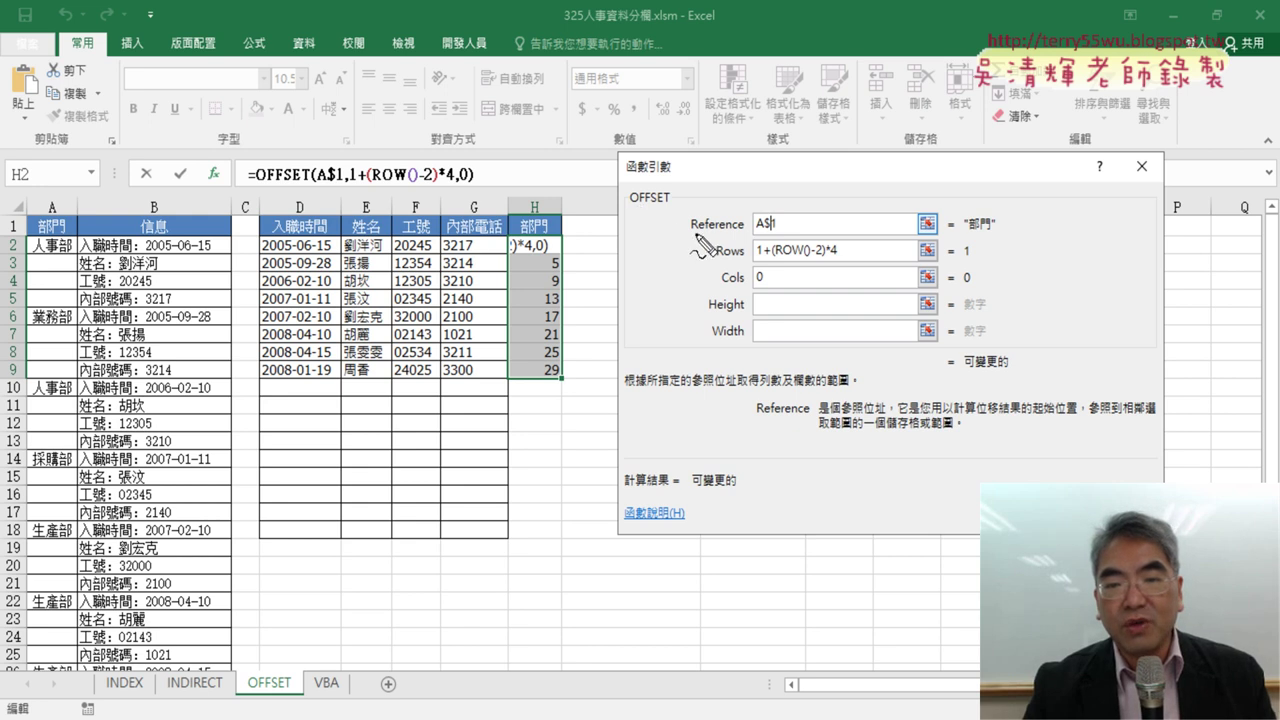
Review the Reference and Height arguments, then commit =OFFSET(A$1,1+(ROW()-2)*4,0) so H2 shows 人事部
{"action": "mouse_move", "coordinate": [691, 233]}
{"action": "left_mouse_down"}
{"action": "mouse_move", "coordinate": [743, 229]}
{"action": "mouse_move", "coordinate": [746, 284]}
{"action": "left_mouse_up"}
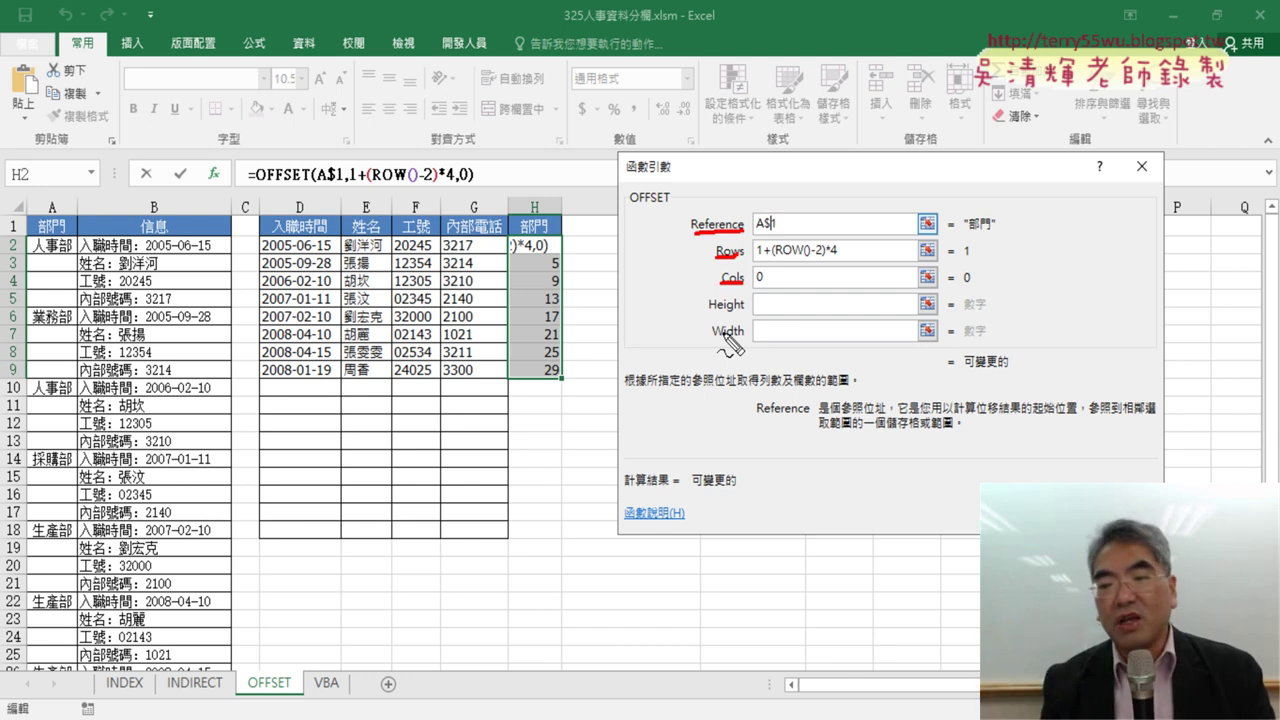
{"action": "key", "text": "Escape"}
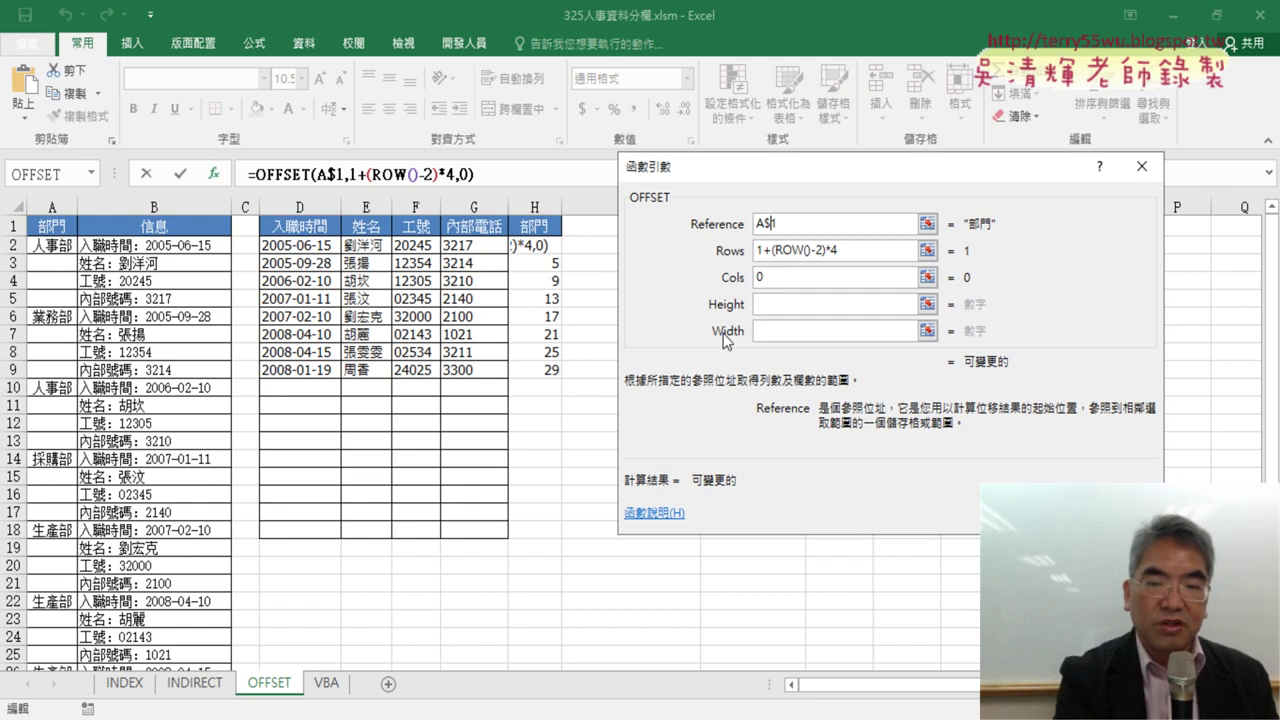
{"action": "left_click", "coordinate": [780, 308]}
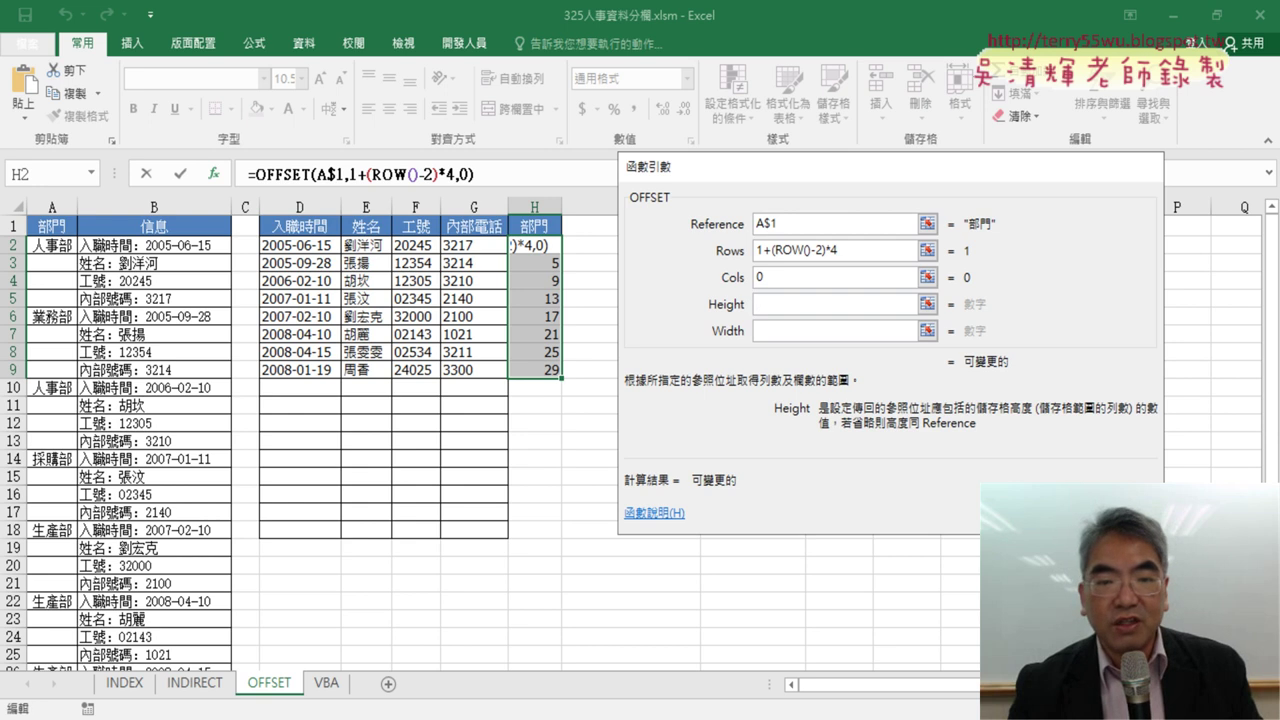
{"action": "key", "text": "Return"}
Fill the OFFSET formula from H2 to H9, listing 人事部, 業務部 … 保衛部, and select column H
{"action": "left_click", "coordinate": [558, 251]}
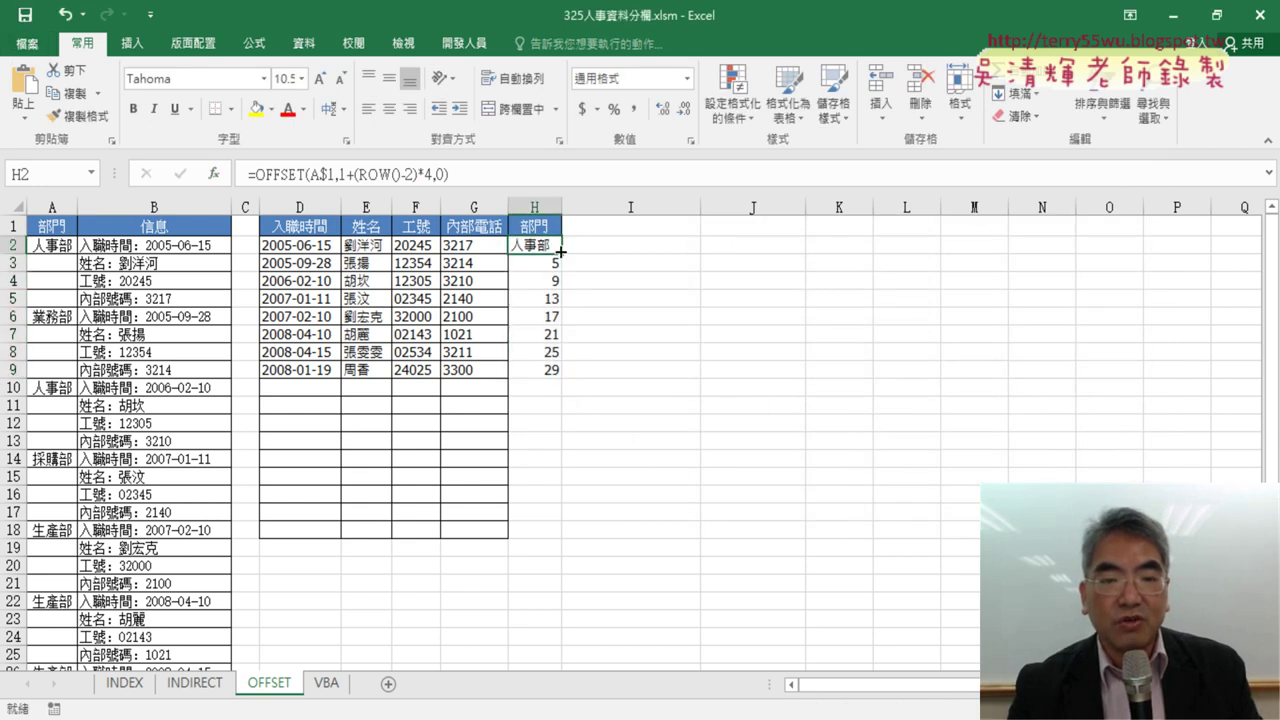
{"action": "left_click_drag", "start_coordinate": [560, 253], "coordinate": [560, 372]}
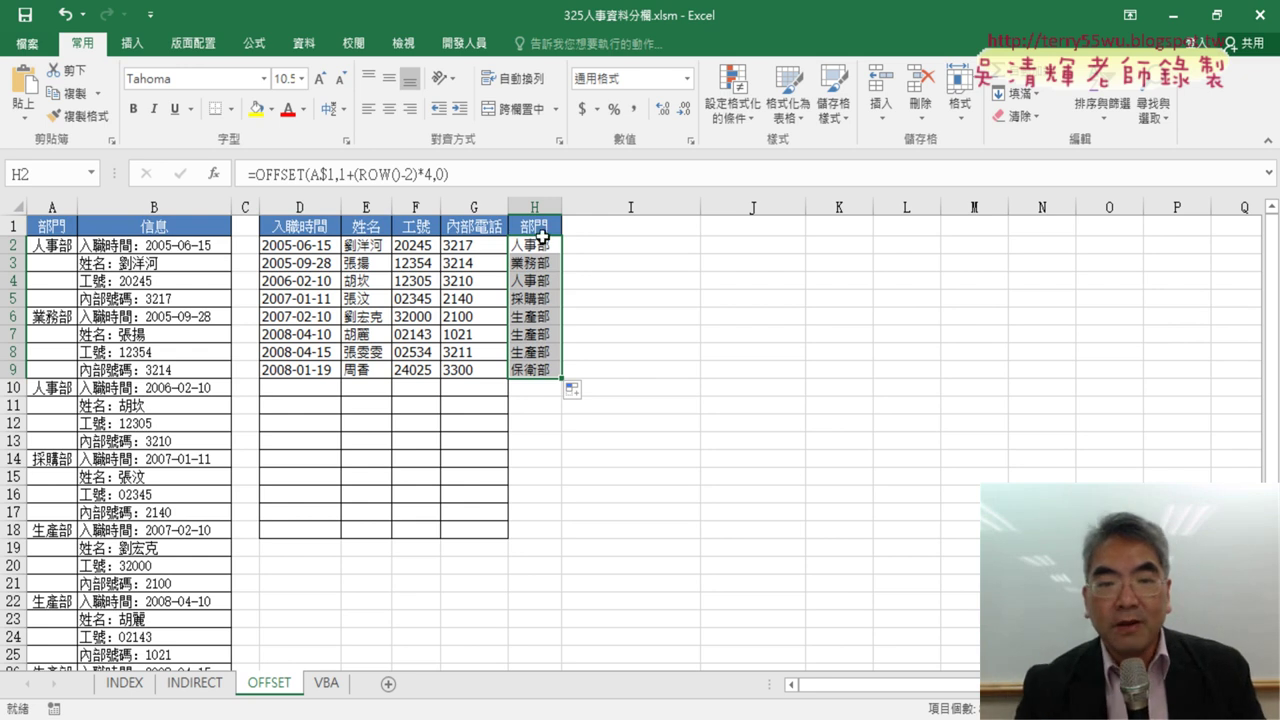
{"action": "left_click", "coordinate": [544, 204]}
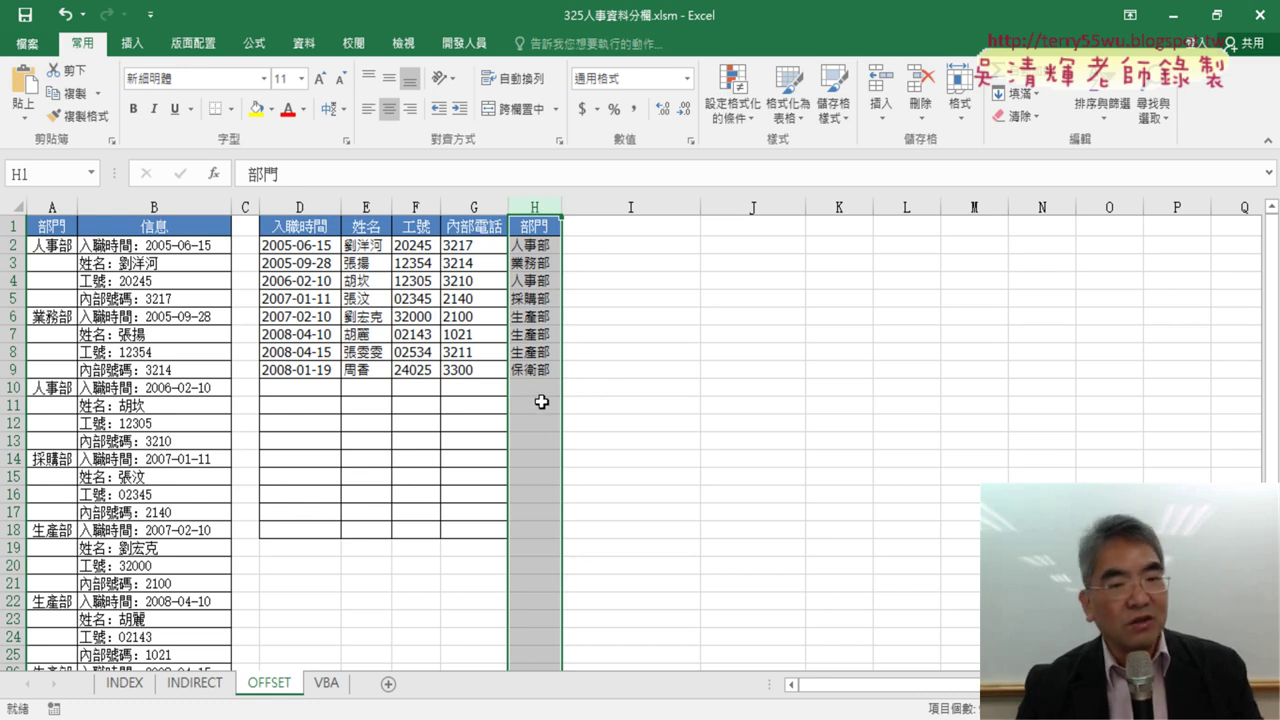
Delete column H and select the stacked department column A while explaining the approach
{"action": "right_click", "coordinate": [541, 401]}
{"action": "left_click", "coordinate": [638, 565]}
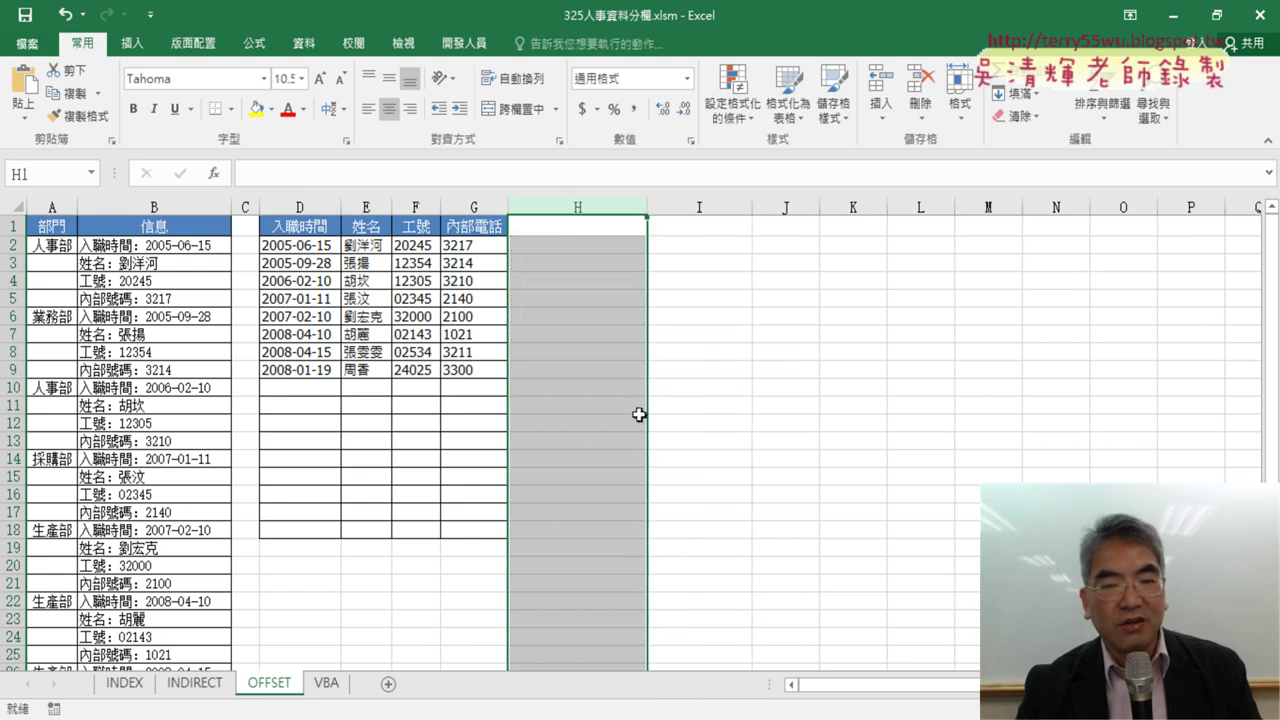
{"action": "left_click", "coordinate": [564, 224]}
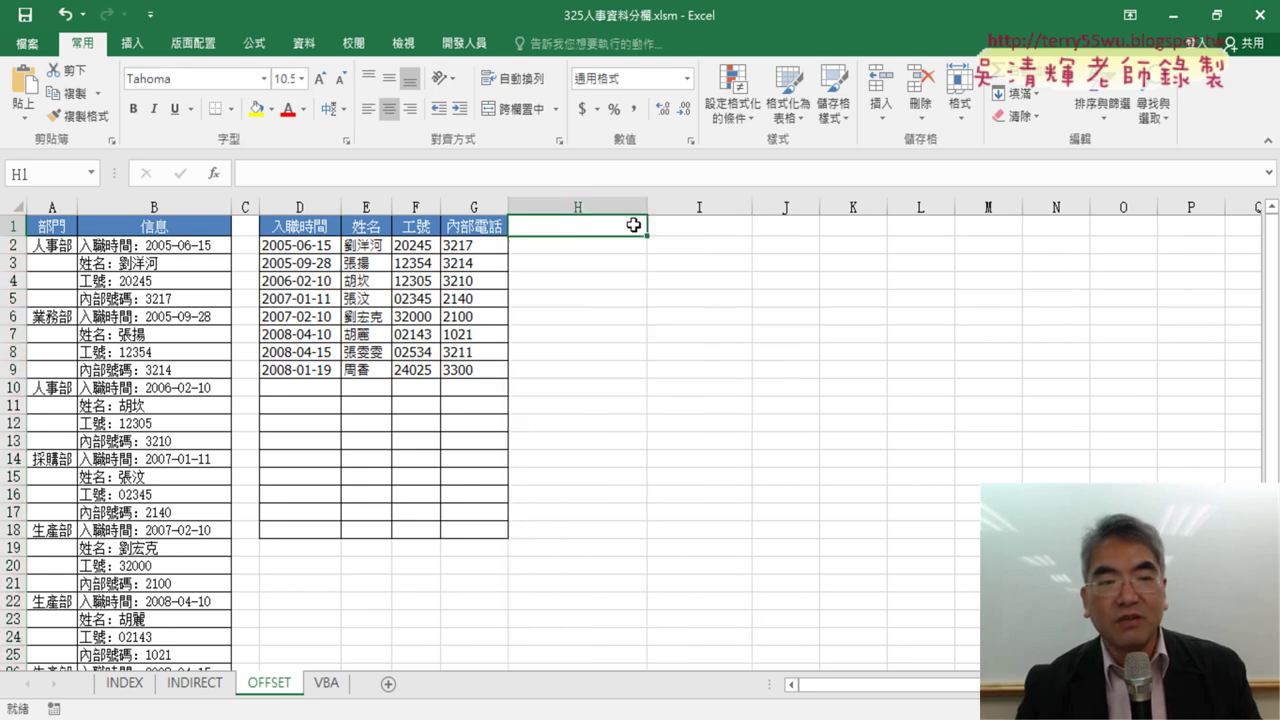
{"action": "left_click", "coordinate": [48, 203]}
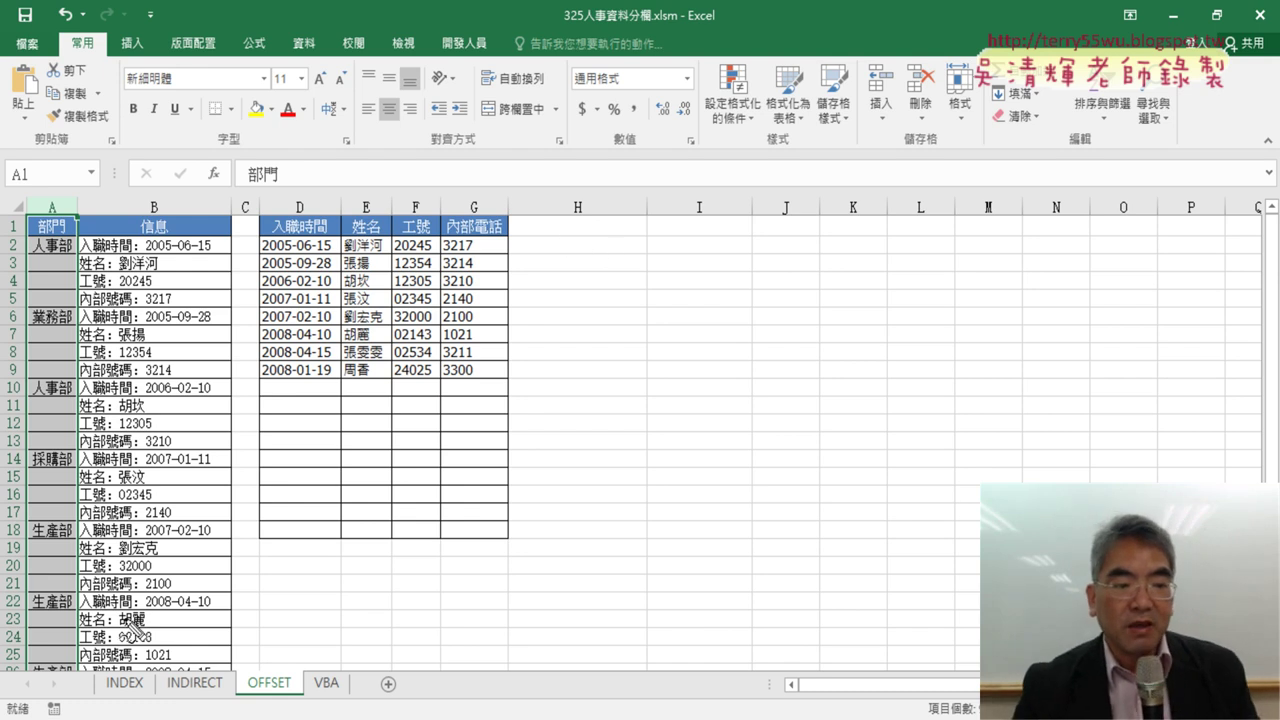
{"action": "mouse_move", "coordinate": [6, 192]}
{"action": "left_mouse_down"}
{"action": "mouse_move", "coordinate": [78, 215]}
{"action": "mouse_move", "coordinate": [77, 480]}
{"action": "left_mouse_up"}
{"action": "left_click_drag", "start_coordinate": [6, 300], "coordinate": [5, 412]}
{"action": "mouse_move", "coordinate": [52, 148]}
{"action": "left_mouse_down"}
{"action": "mouse_move", "coordinate": [495, 100]}
{"action": "mouse_move", "coordinate": [565, 172]}
{"action": "mouse_move", "coordinate": [608, 150]}
{"action": "left_mouse_up"}
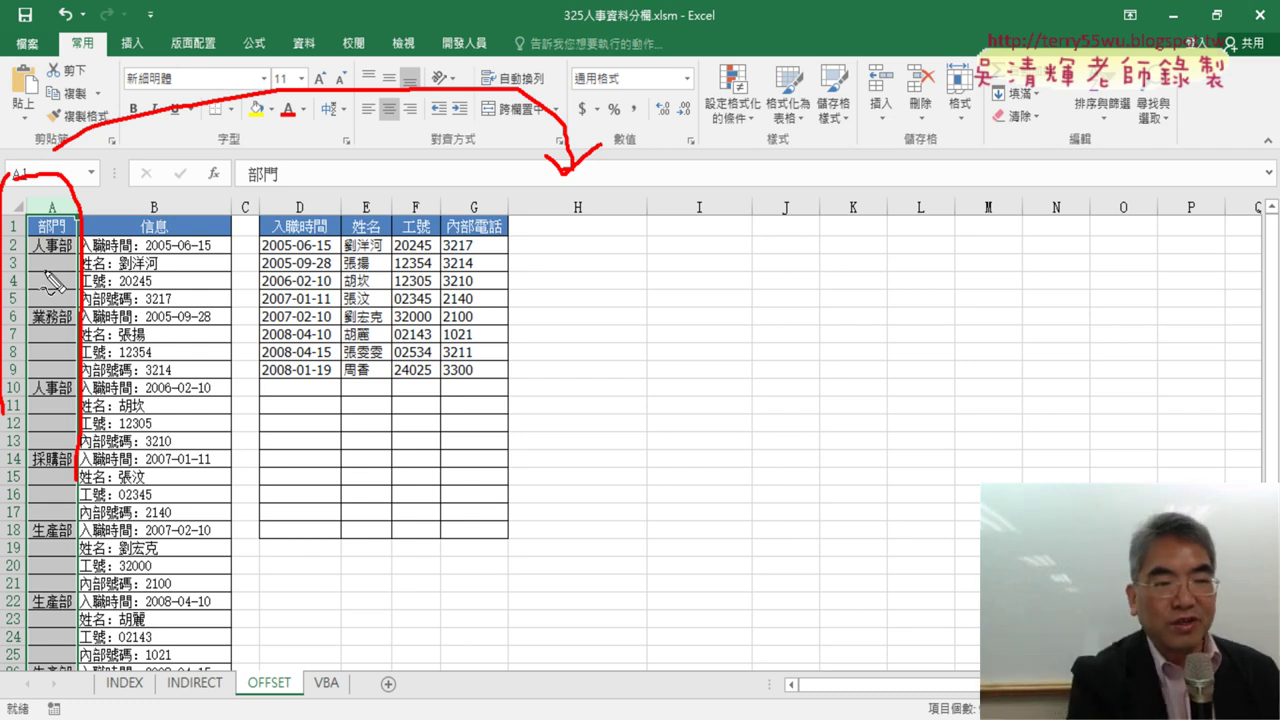
{"action": "key", "text": "Escape"}
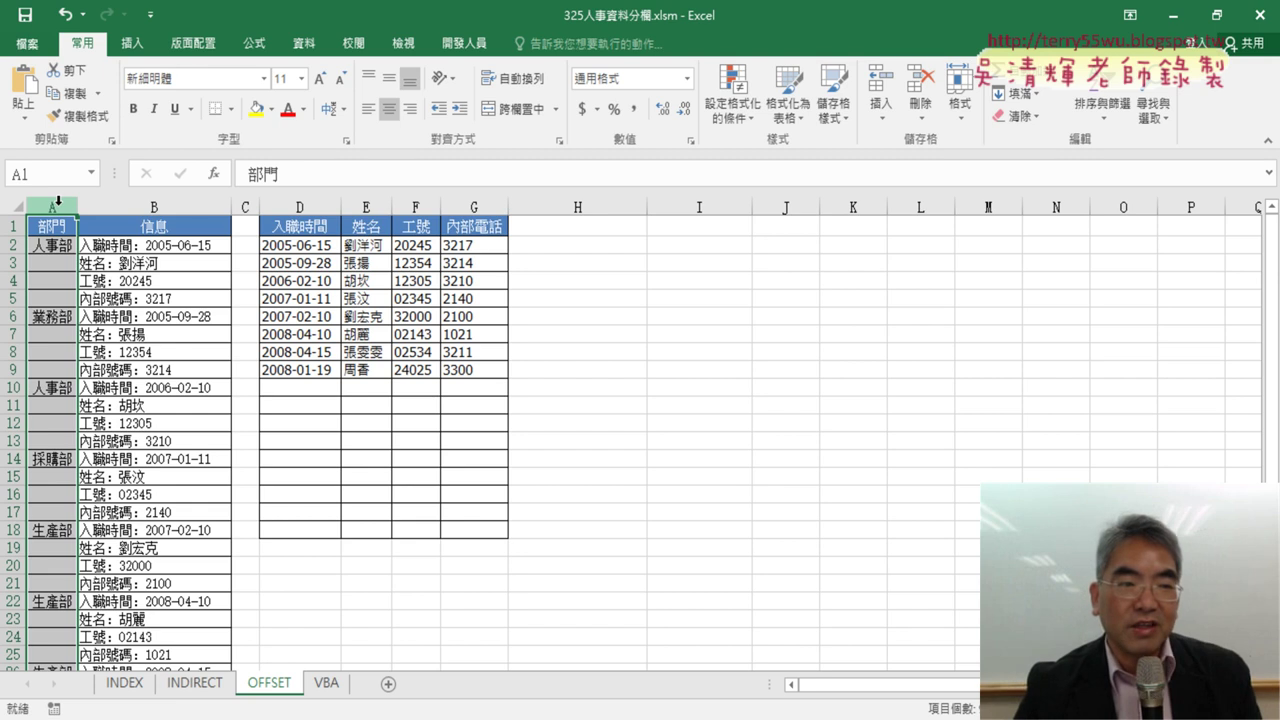
Copy column A with its 部門 header and paste it into column H starting at H1
{"action": "right_click", "coordinate": [54, 231]}
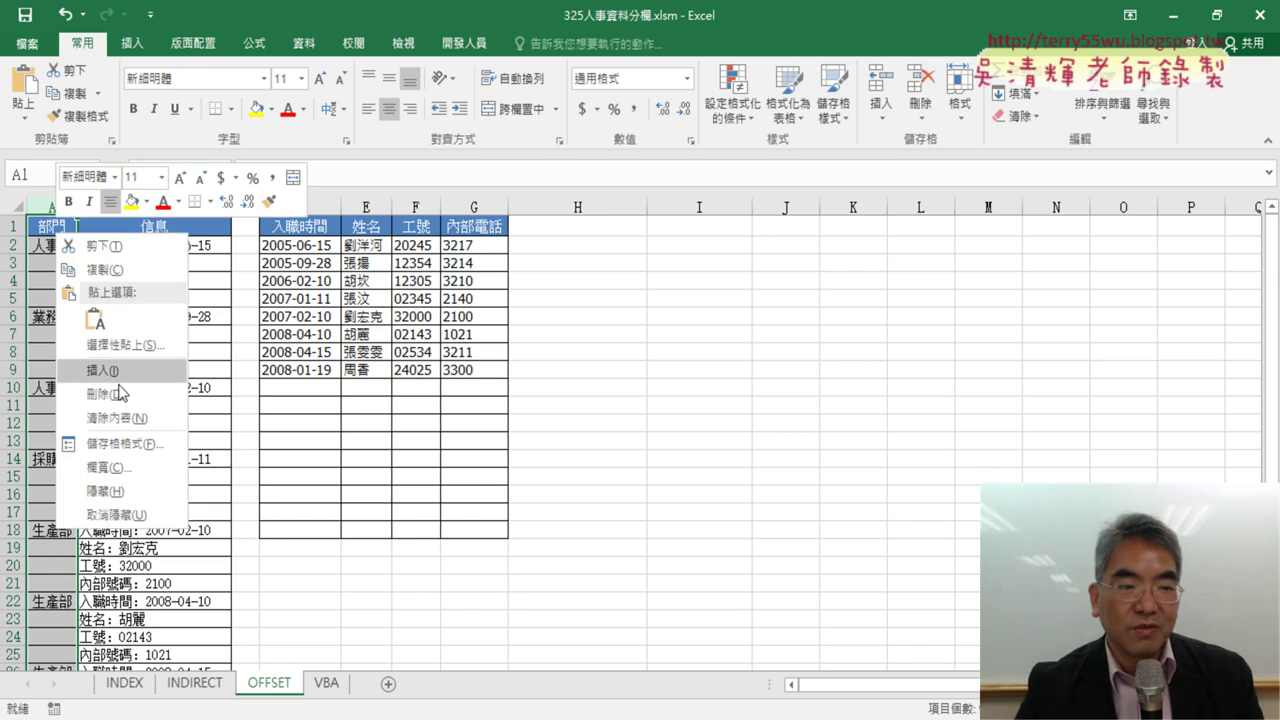
{"action": "left_click", "coordinate": [124, 274]}
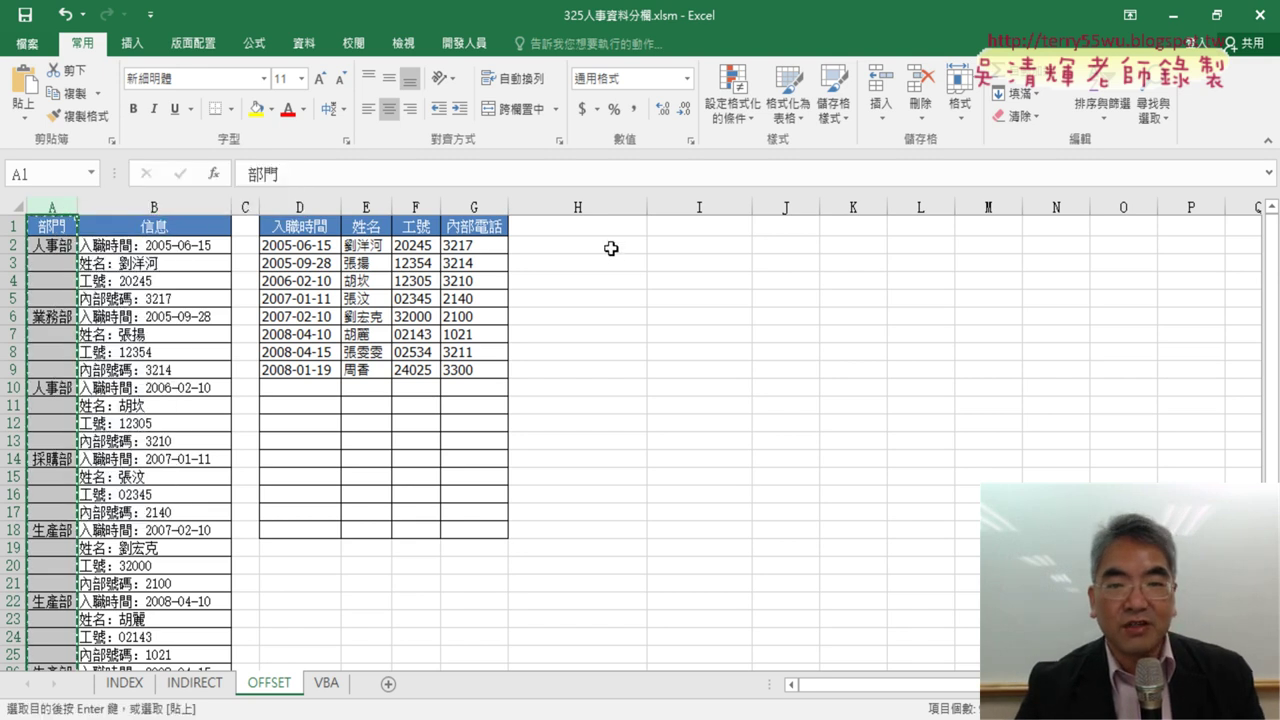
{"action": "left_click", "coordinate": [594, 224]}
{"action": "right_click", "coordinate": [595, 228]}
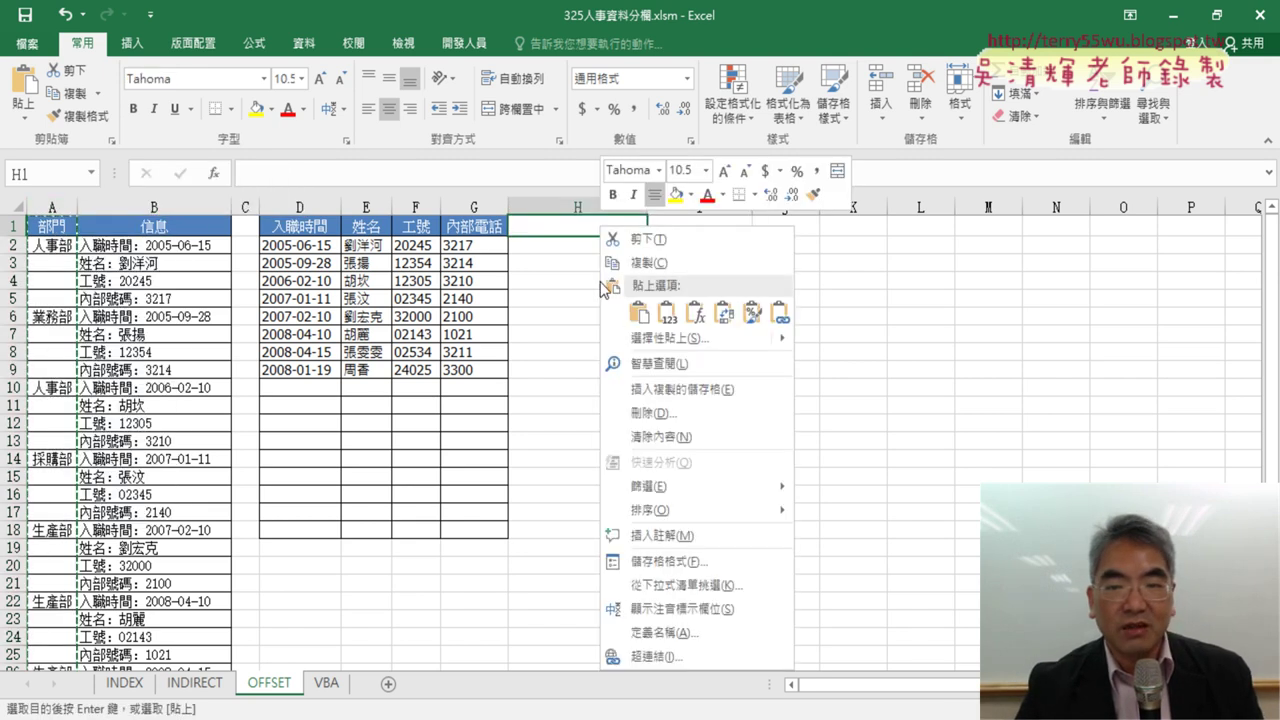
{"action": "left_click", "coordinate": [640, 314]}
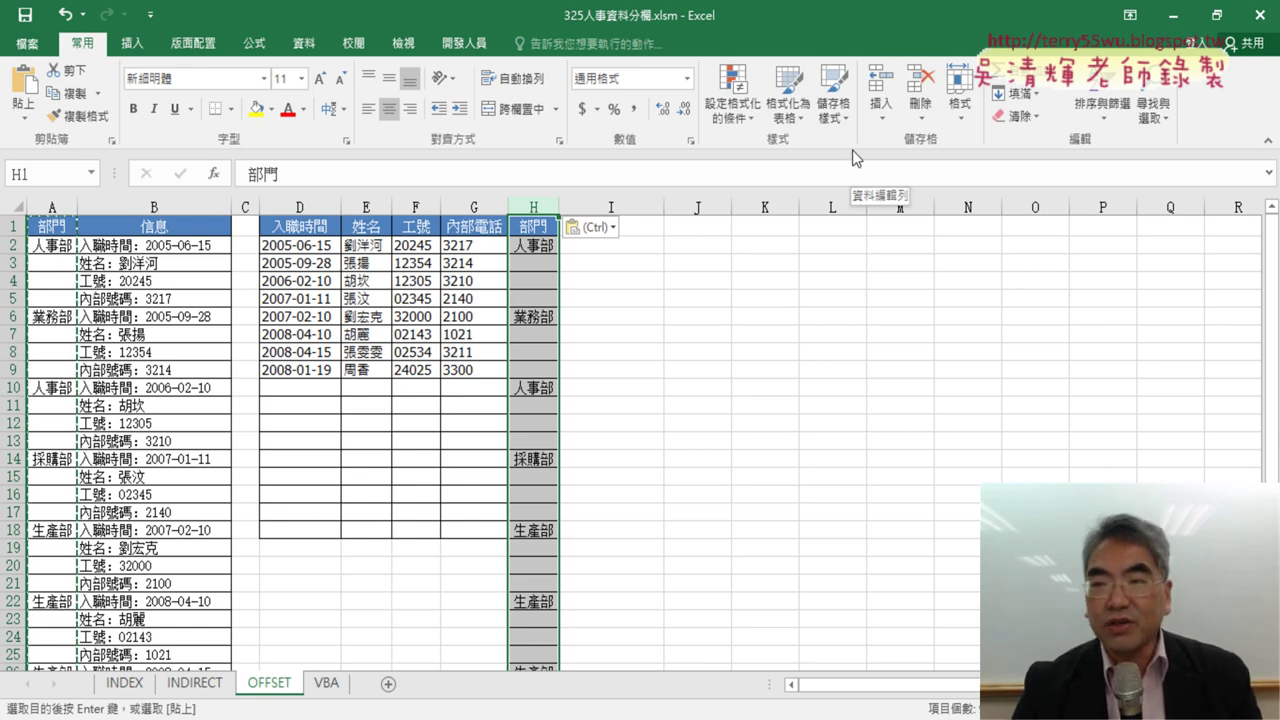
{"action": "left_click", "coordinate": [1167, 122]}
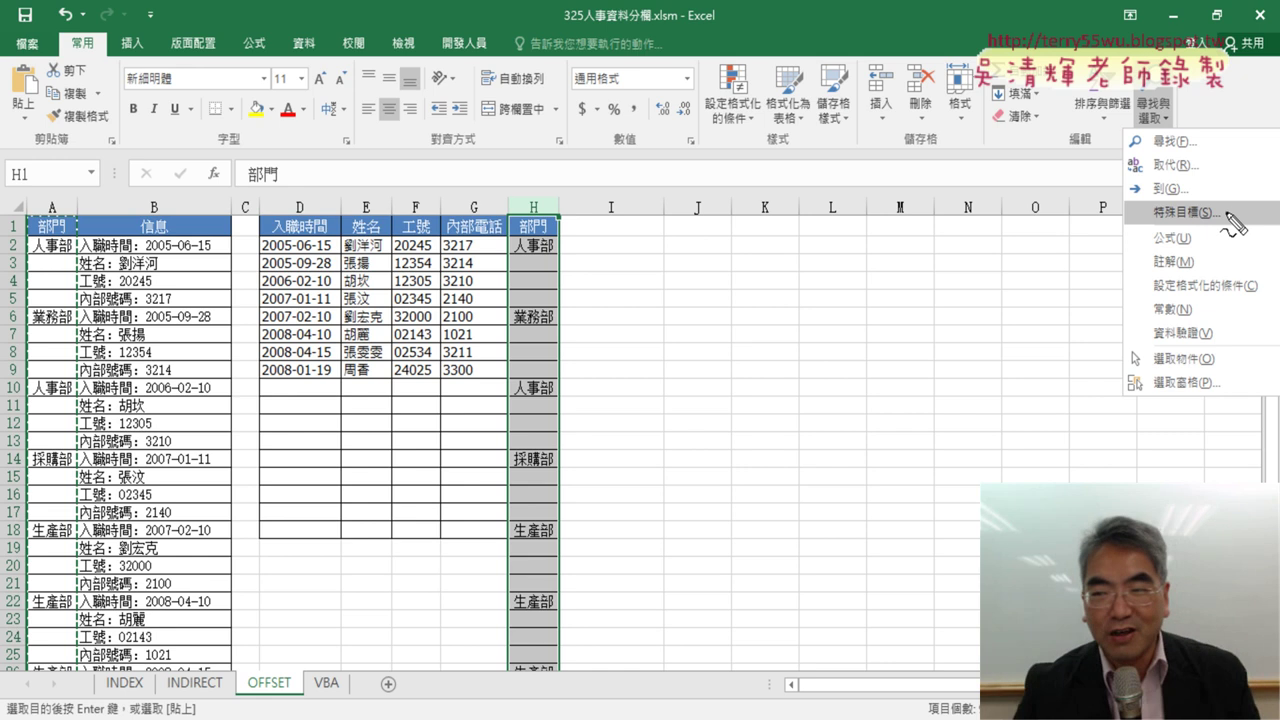
{"action": "left_click_drag", "start_coordinate": [1158, 140], "coordinate": [1165, 92]}
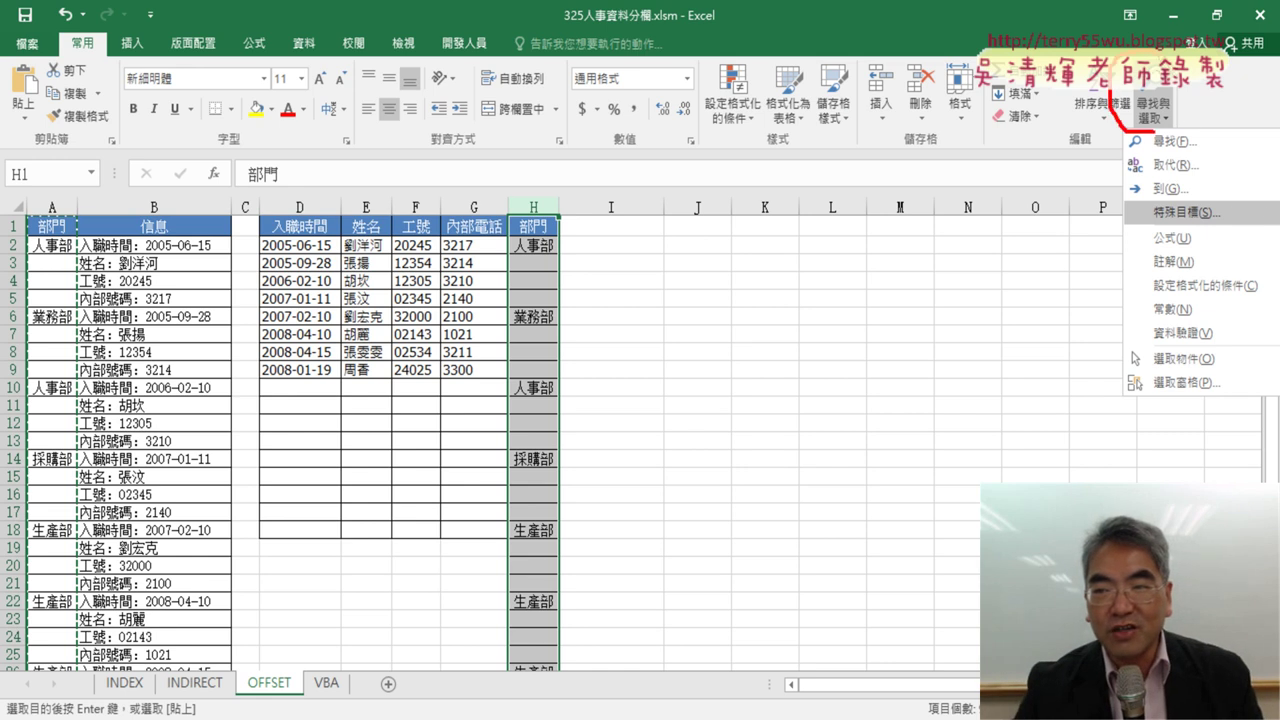
{"action": "left_click_drag", "start_coordinate": [88, 66], "coordinate": [135, 35]}
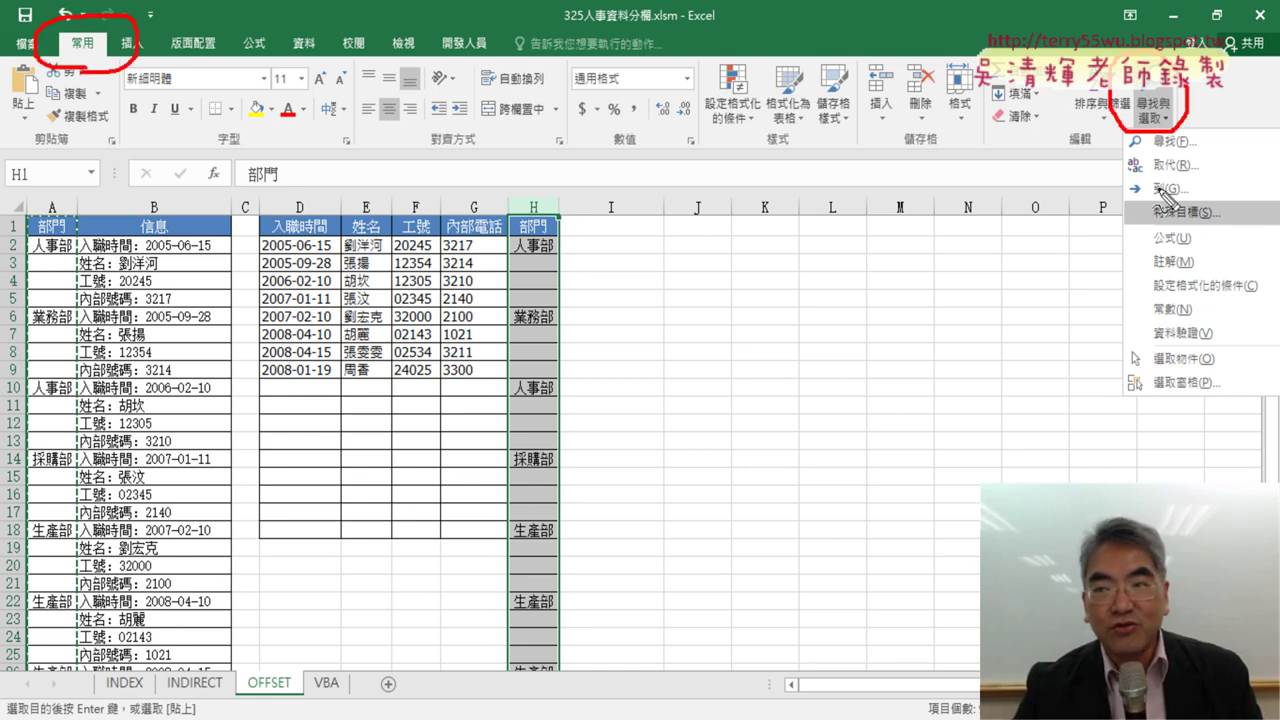
{"action": "mouse_move", "coordinate": [1210, 224]}
{"action": "left_mouse_down"}
{"action": "mouse_move", "coordinate": [1132, 212]}
{"action": "mouse_move", "coordinate": [1205, 228]}
{"action": "left_mouse_up"}
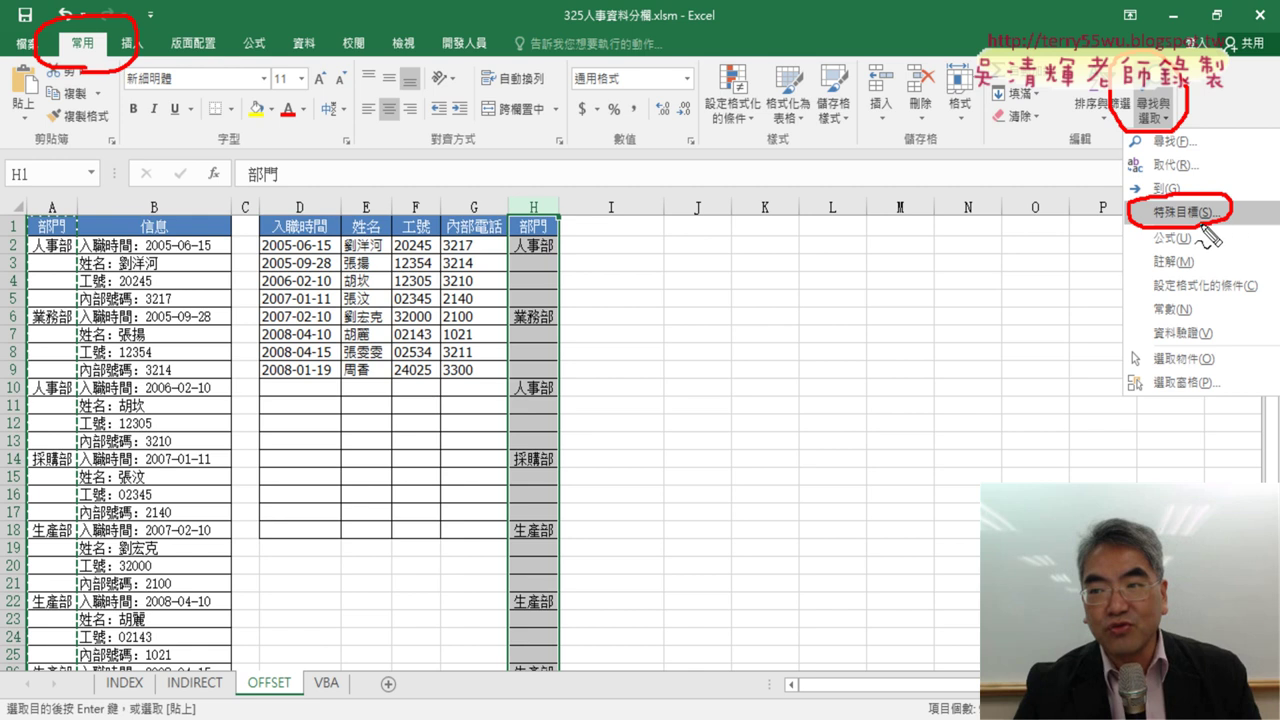
{"action": "left_click_drag", "start_coordinate": [1088, 122], "coordinate": [1118, 198]}
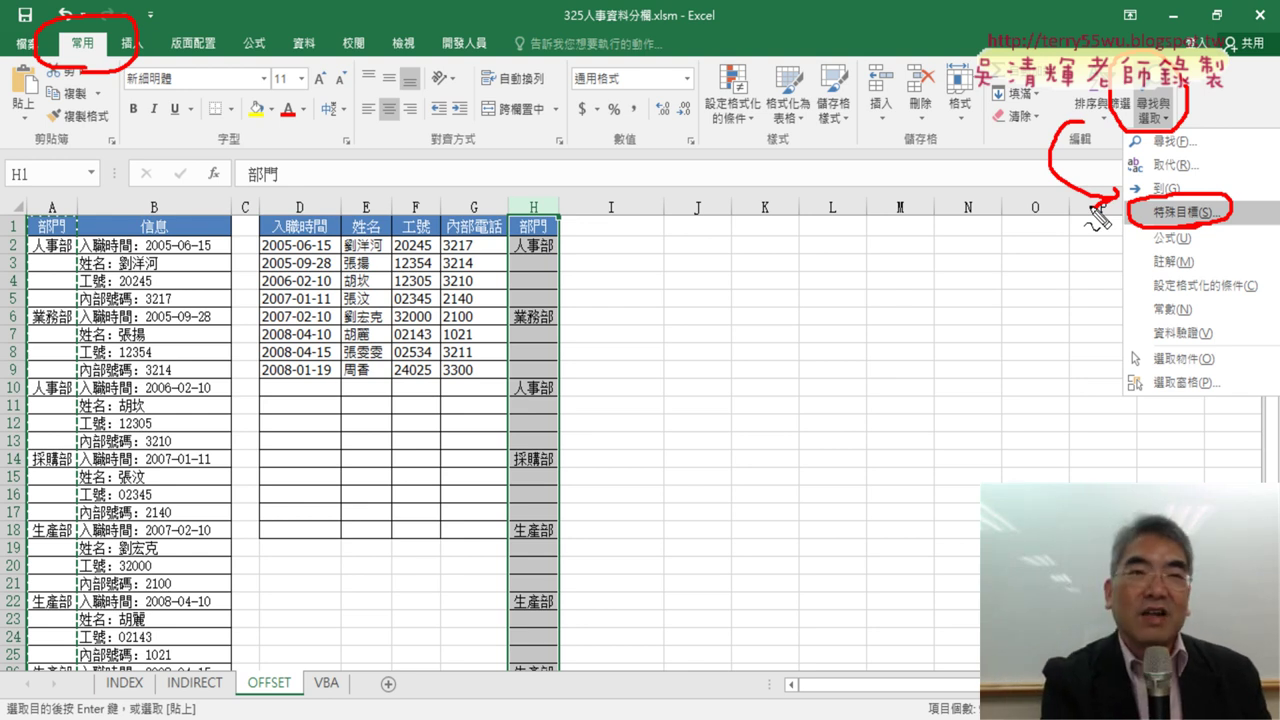
Select the blank cells between department names in column H using Go To Special > Blanks
{"action": "left_click", "coordinate": [1090, 201]}
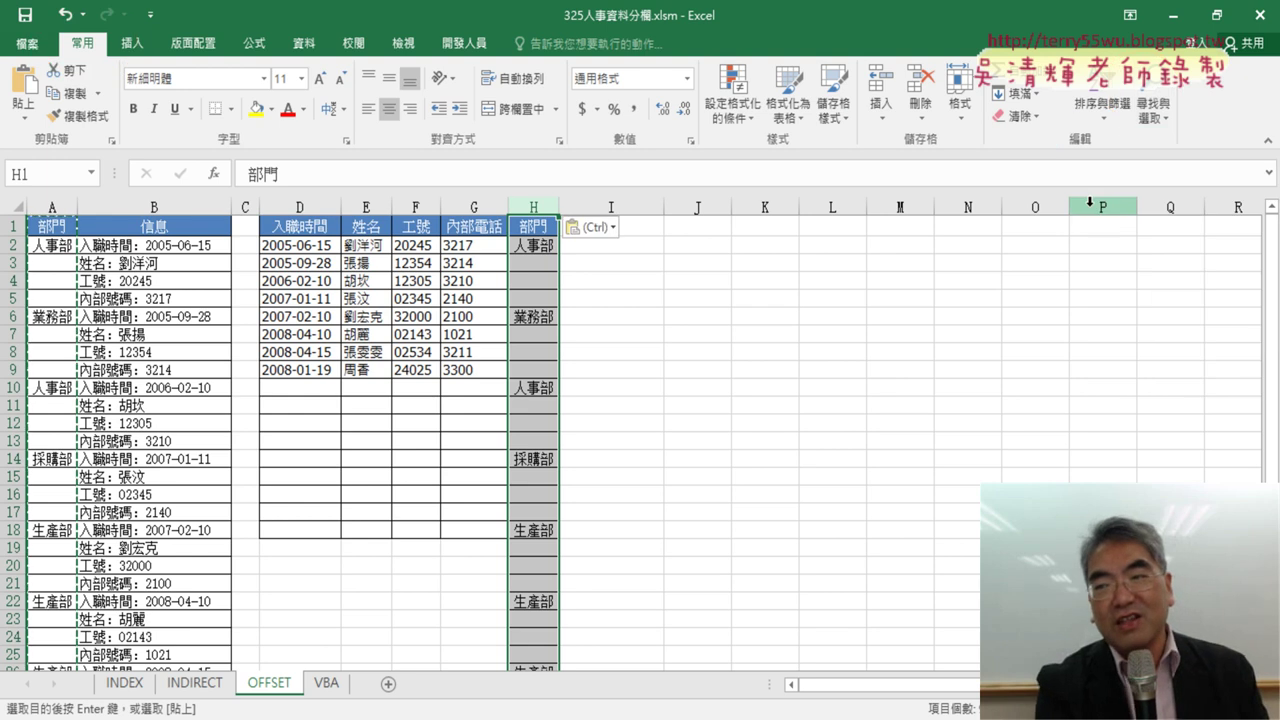
{"action": "left_click", "coordinate": [1160, 118]}
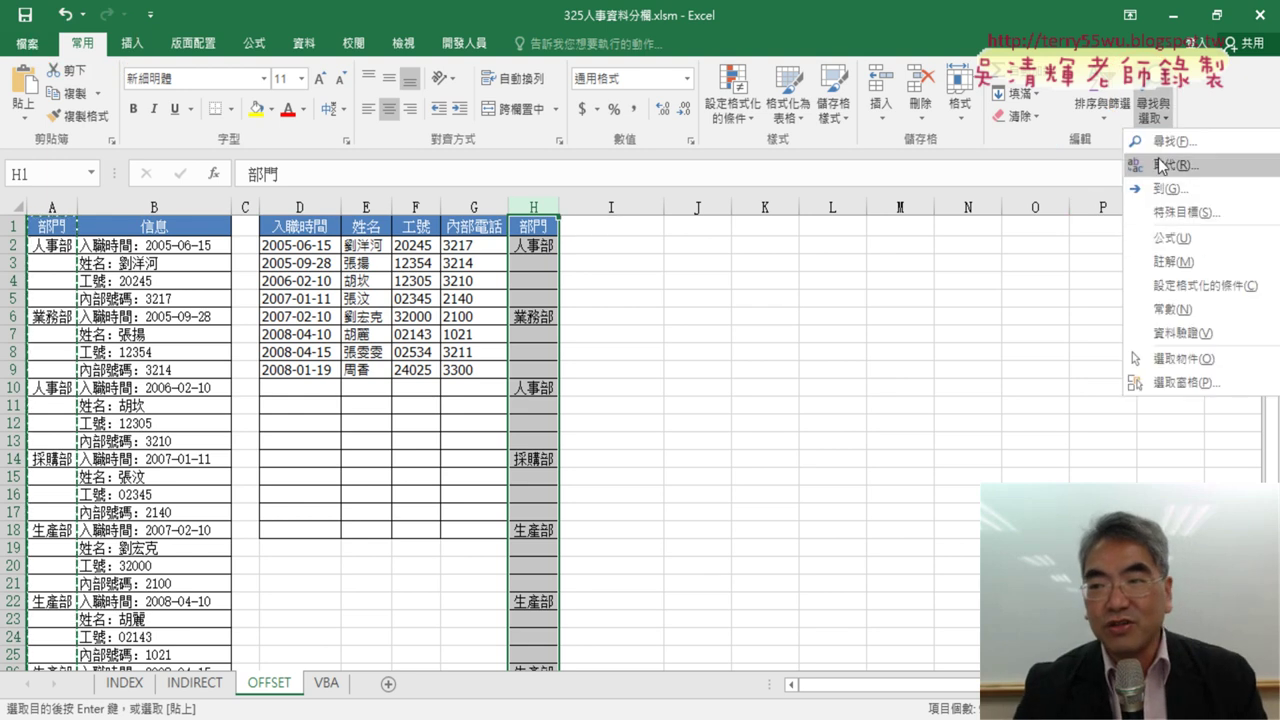
{"action": "left_click", "coordinate": [1191, 221]}
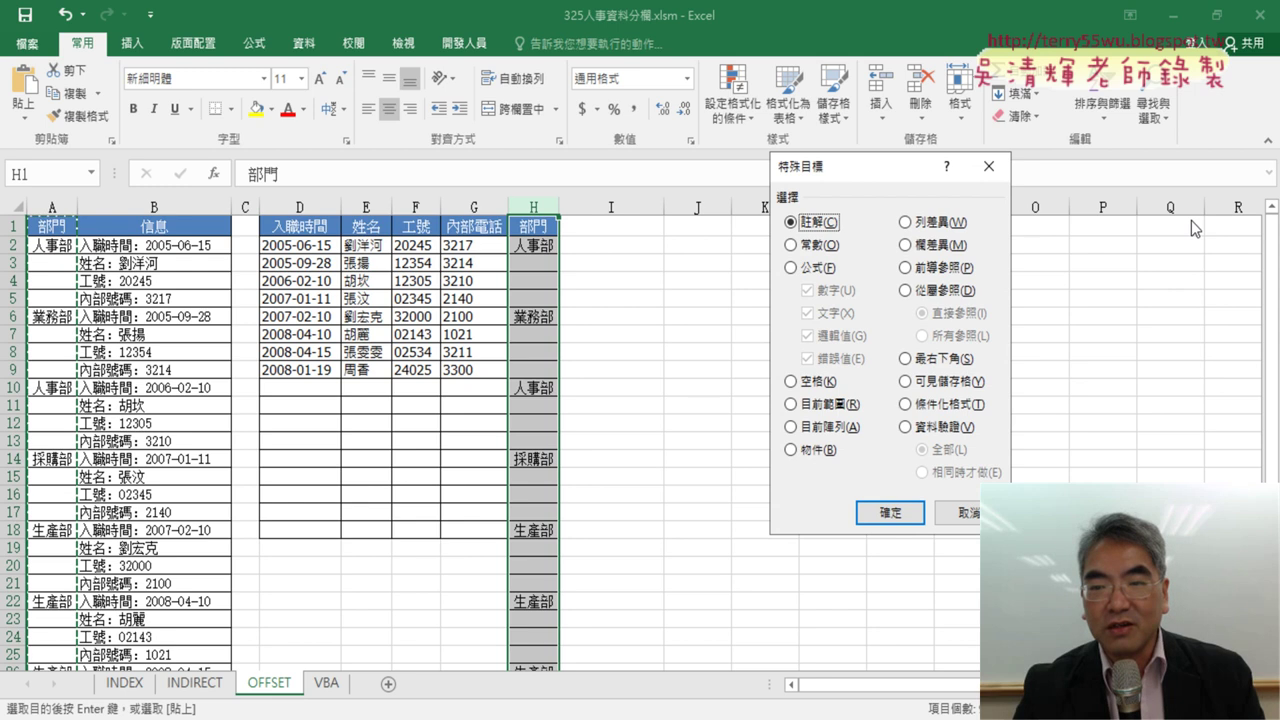
{"action": "left_click", "coordinate": [805, 385]}
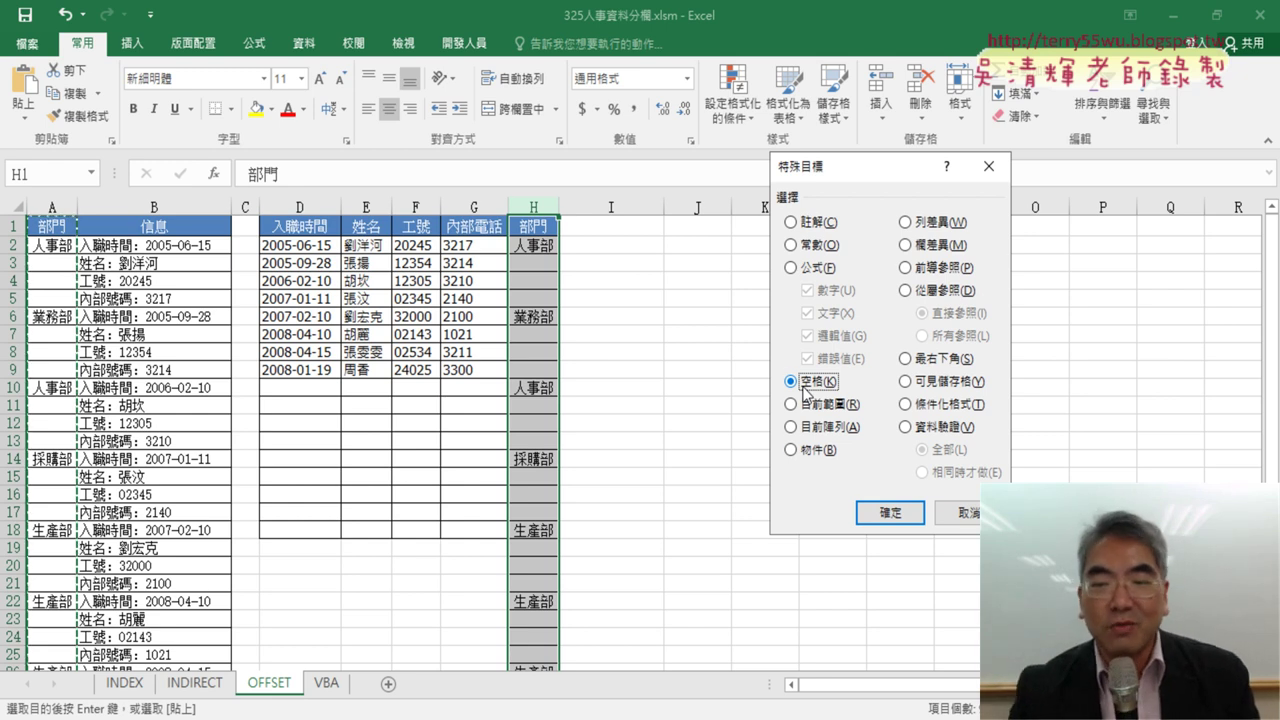
{"action": "left_click", "coordinate": [890, 512]}
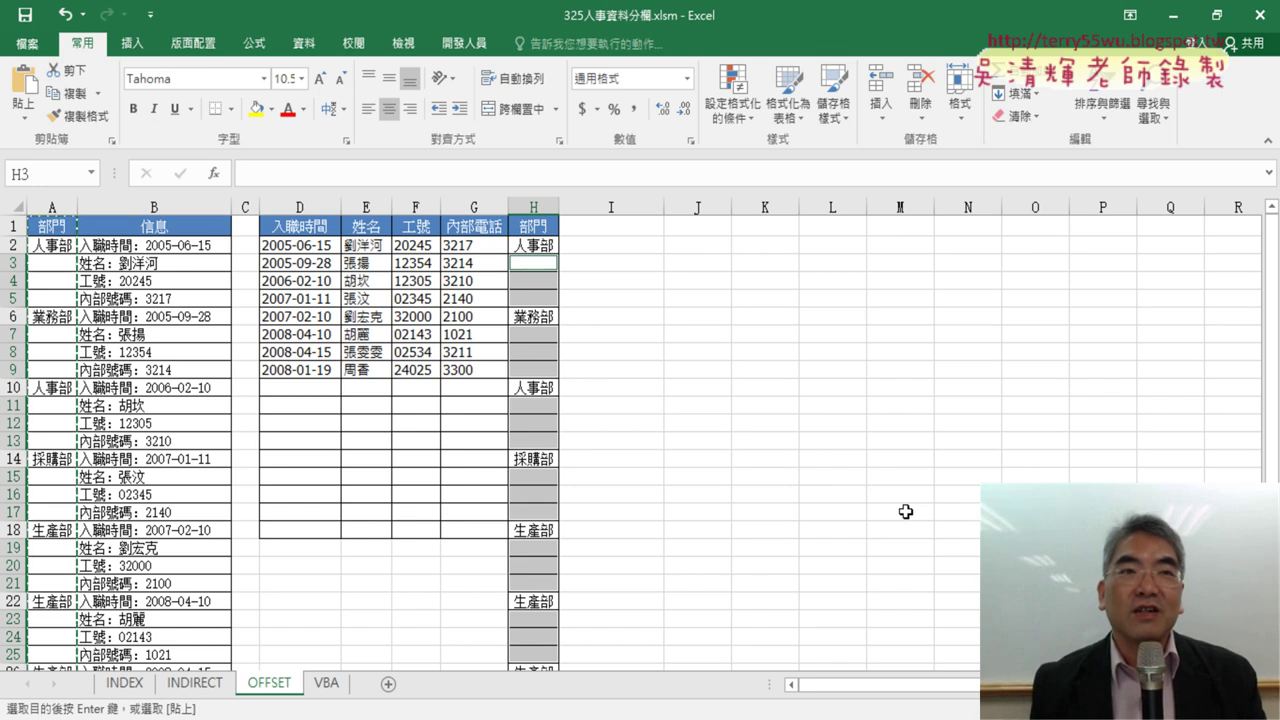
{"action": "left_click", "coordinate": [925, 120]}
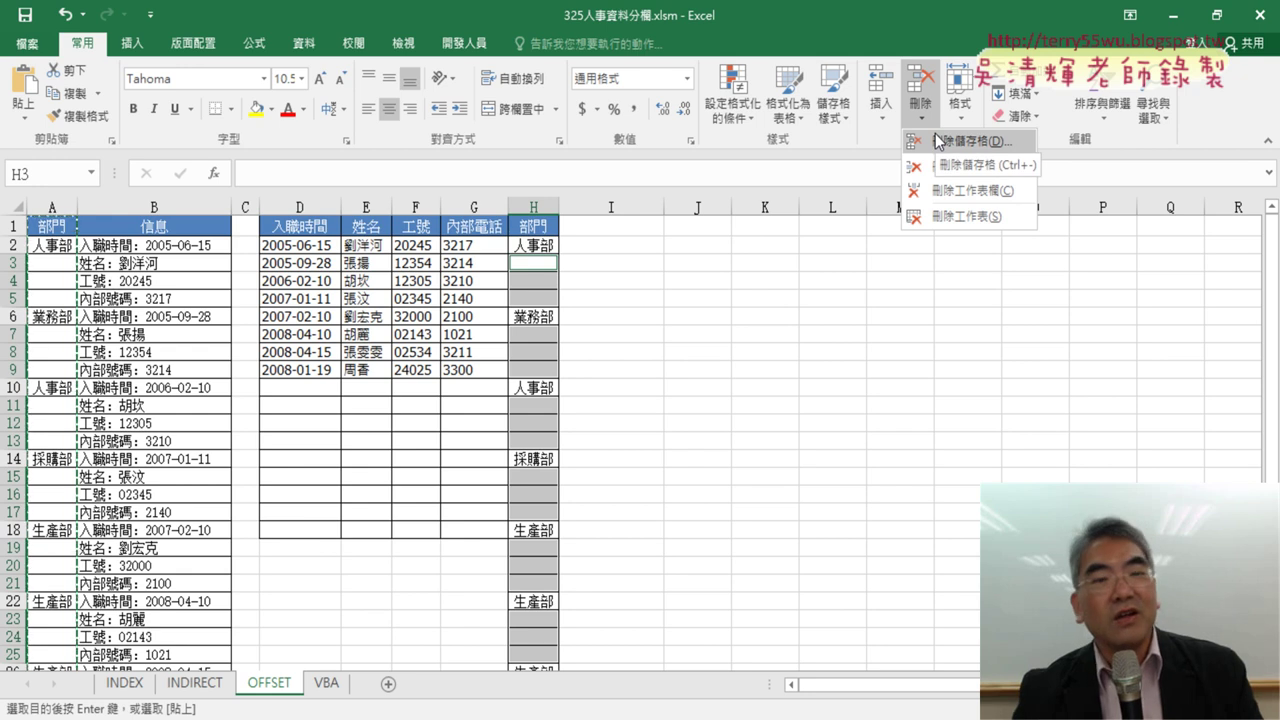
{"action": "left_click", "coordinate": [938, 140]}
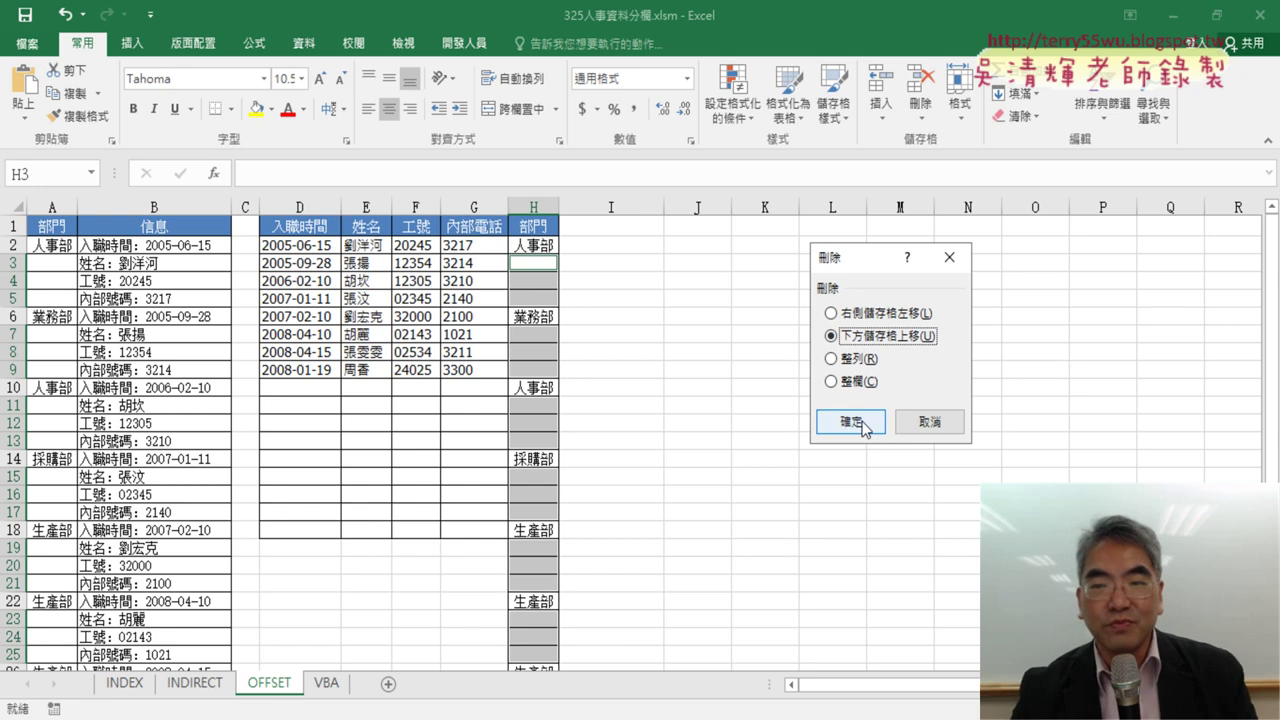
{"action": "left_click", "coordinate": [862, 424]}
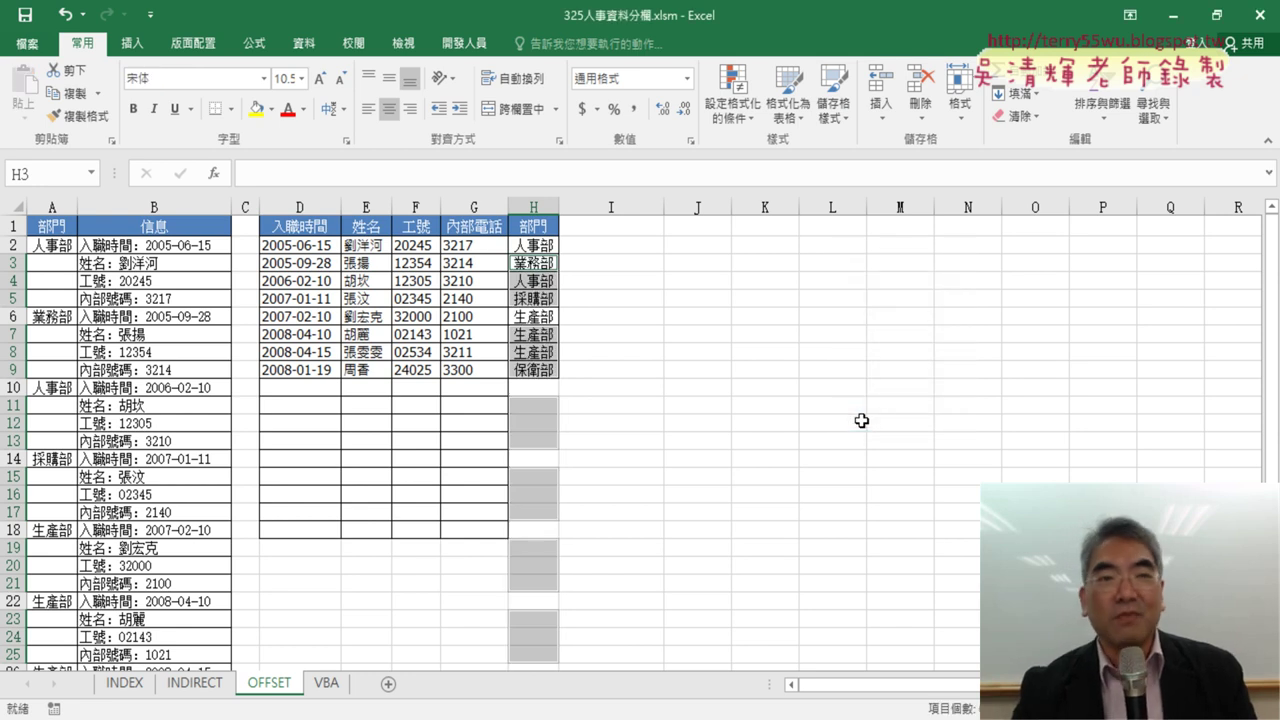
{"action": "left_click", "coordinate": [806, 394]}
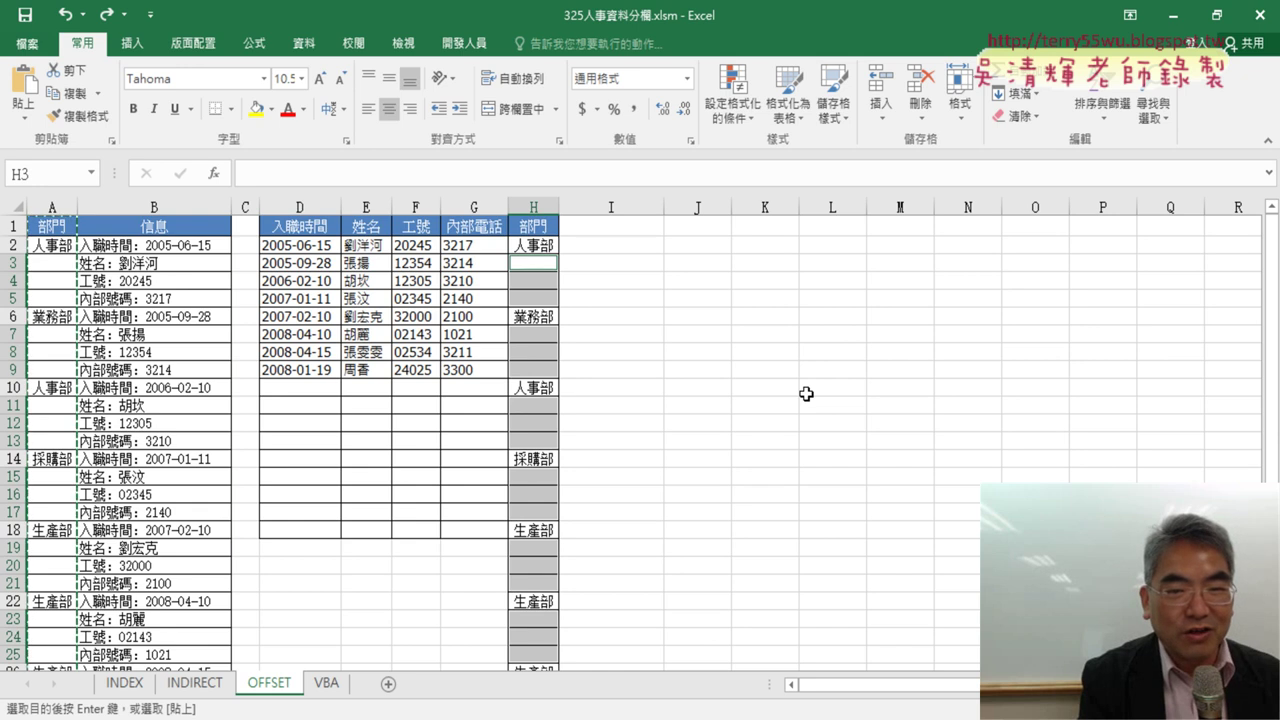
{"action": "key", "text": "ctrl+z"}
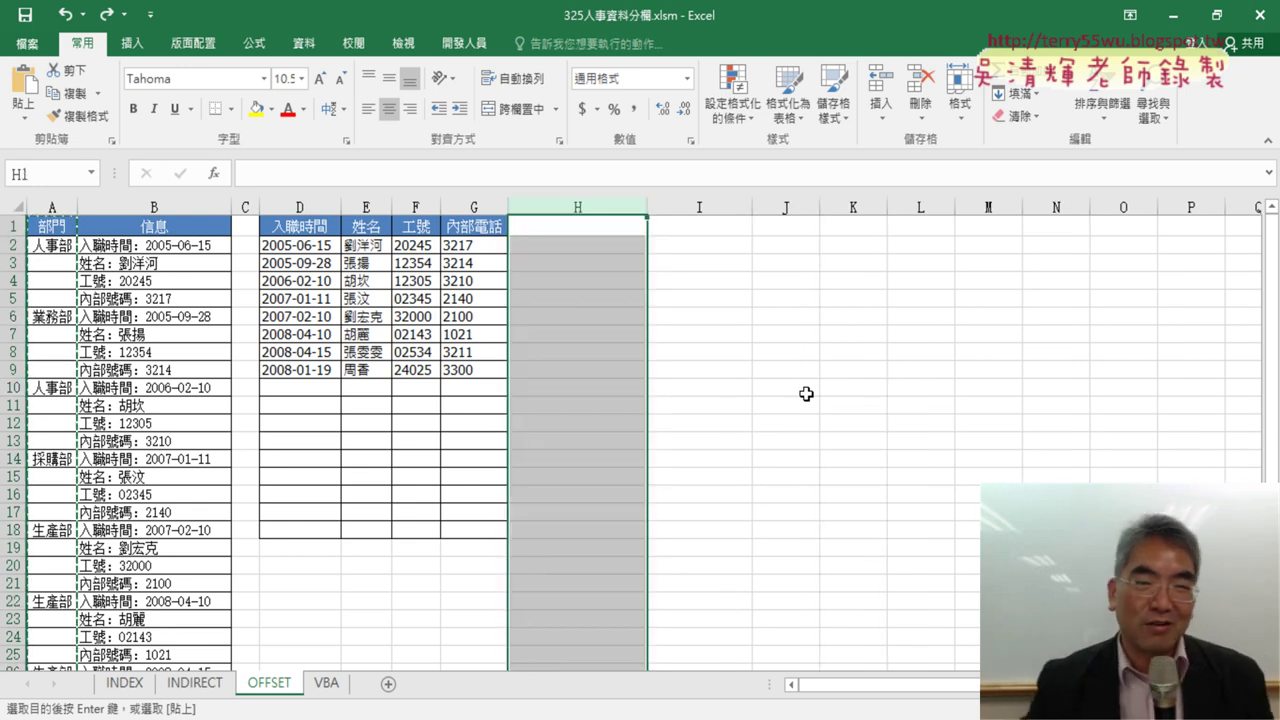
{"action": "left_click", "coordinate": [42, 209]}
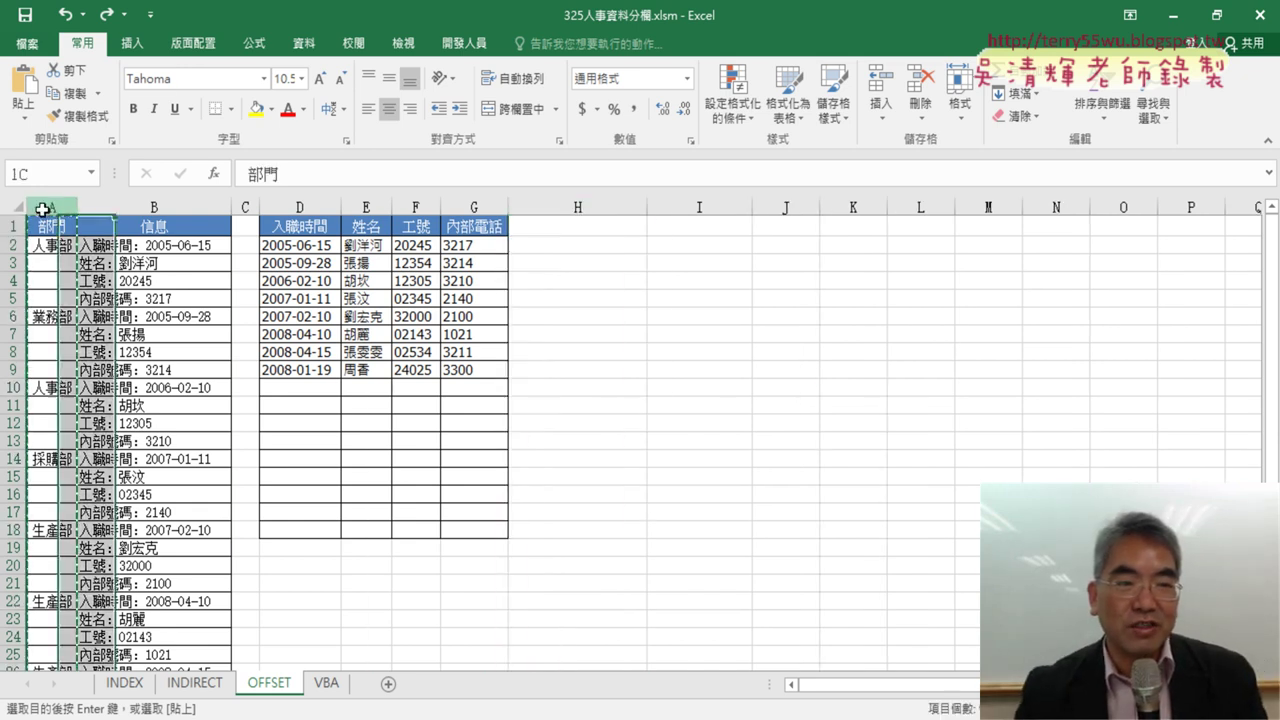
{"action": "right_click", "coordinate": [50, 222]}
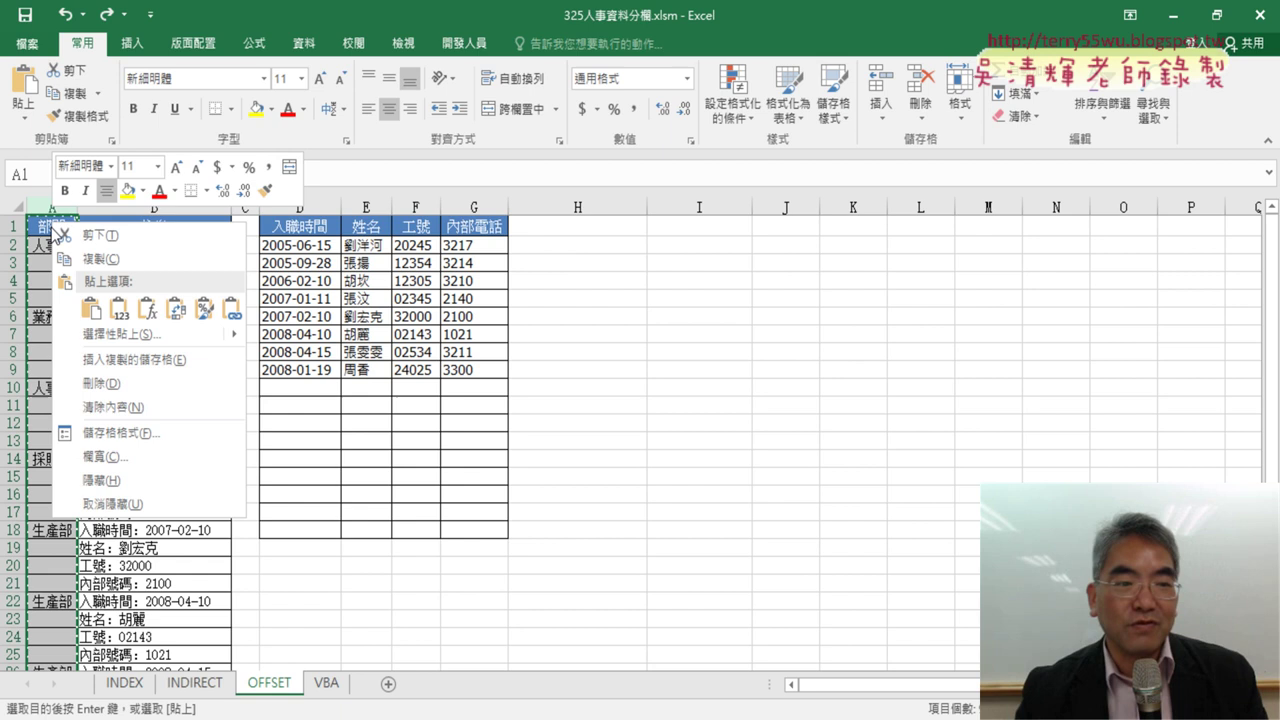
{"action": "left_click", "coordinate": [123, 262]}
{"action": "left_click", "coordinate": [603, 230]}
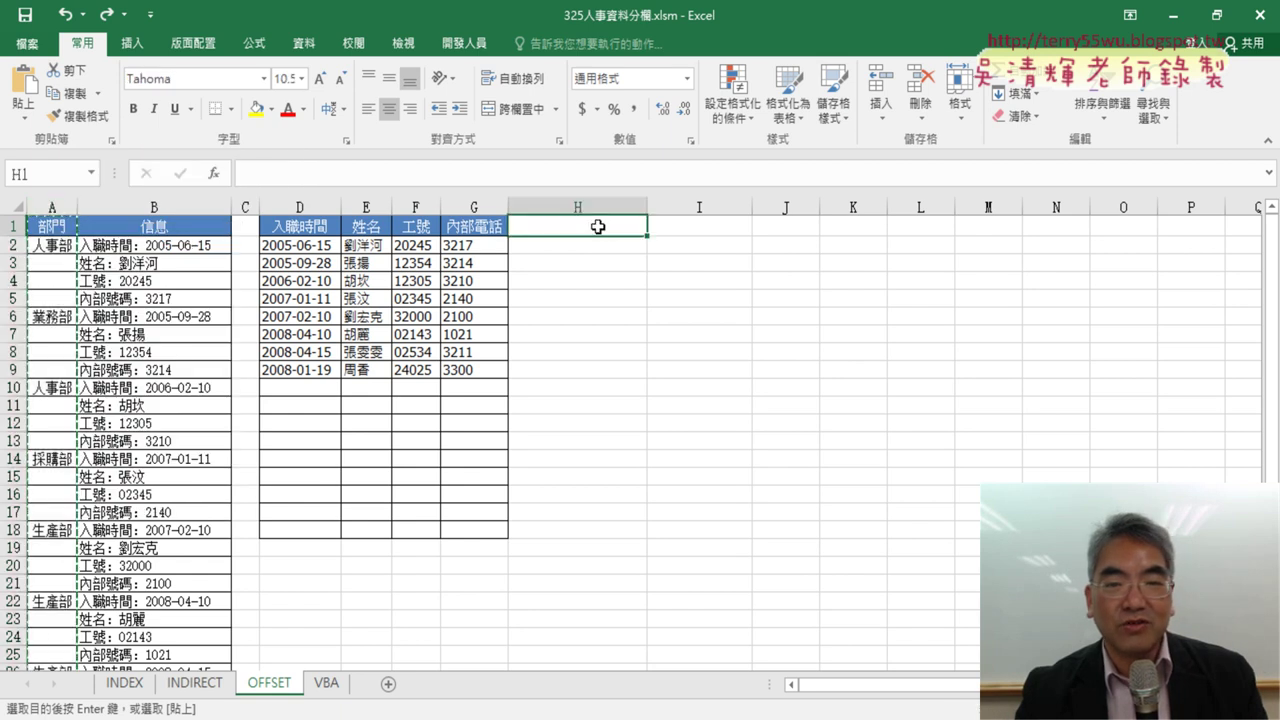
{"action": "right_click", "coordinate": [597, 226]}
{"action": "left_click", "coordinate": [633, 316]}
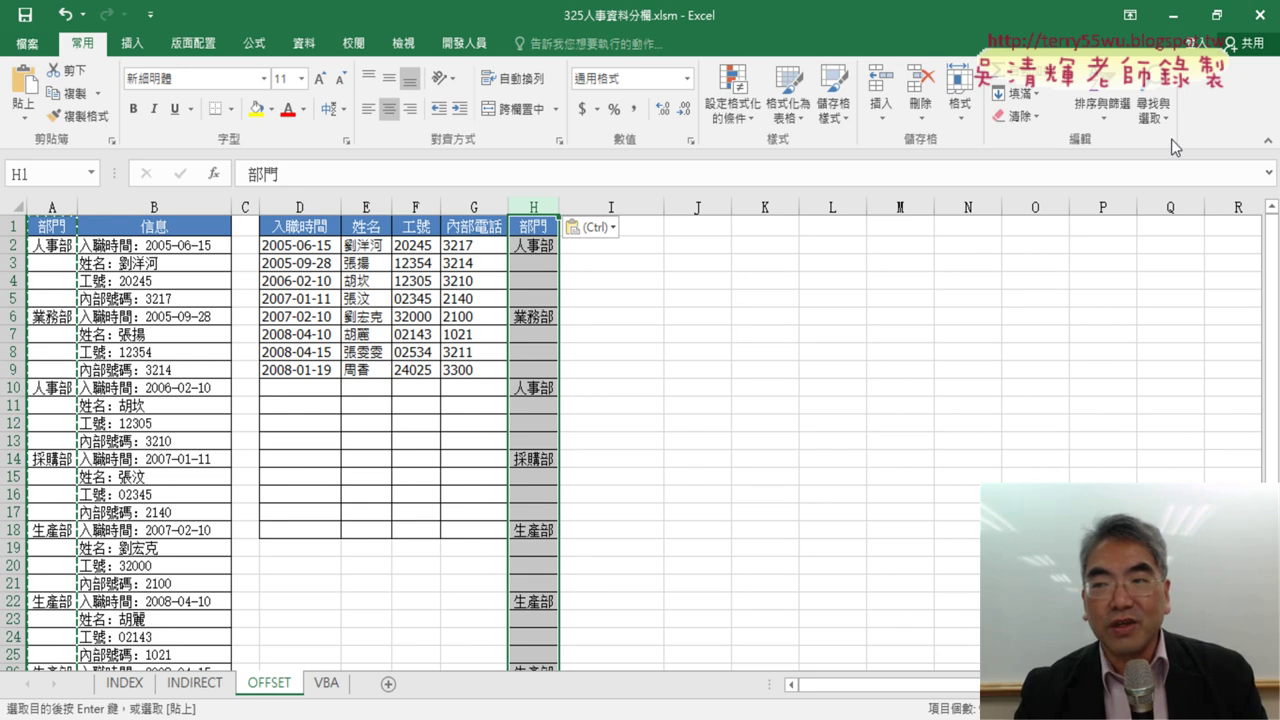
{"action": "left_click", "coordinate": [1152, 108]}
{"action": "left_click", "coordinate": [1191, 214]}
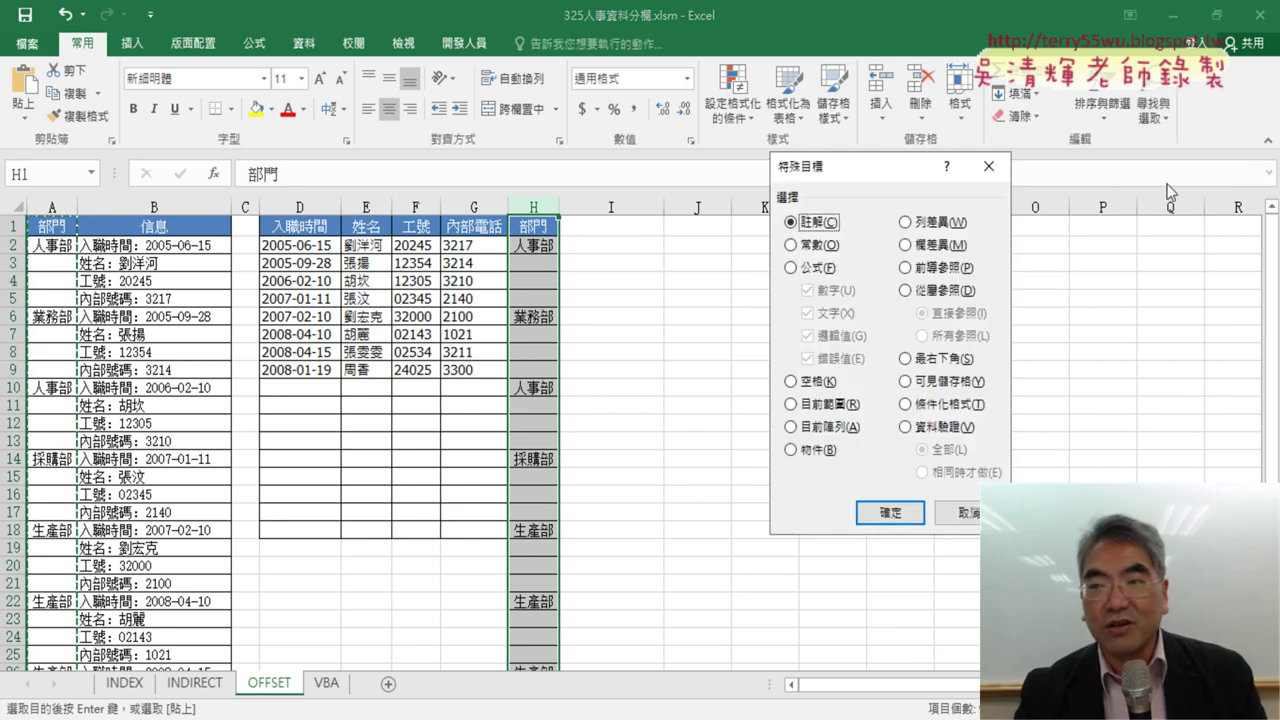
{"action": "left_click", "coordinate": [792, 381]}
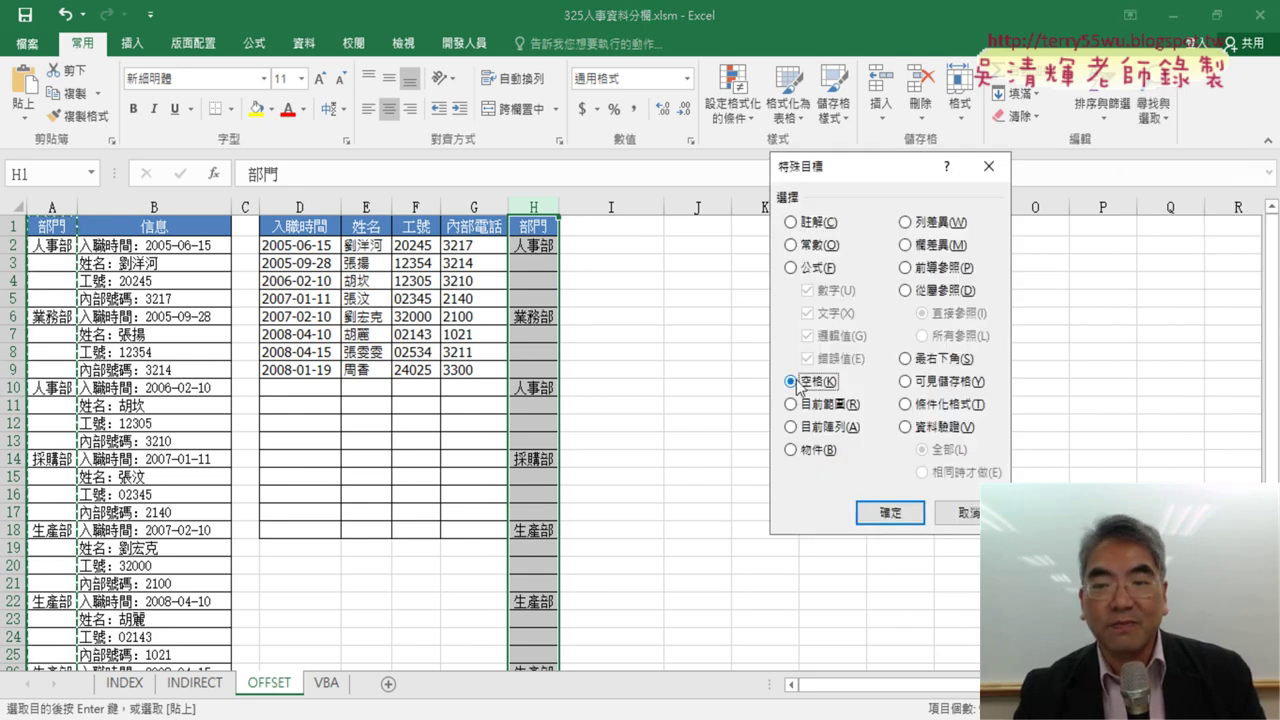
{"action": "left_click", "coordinate": [915, 518]}
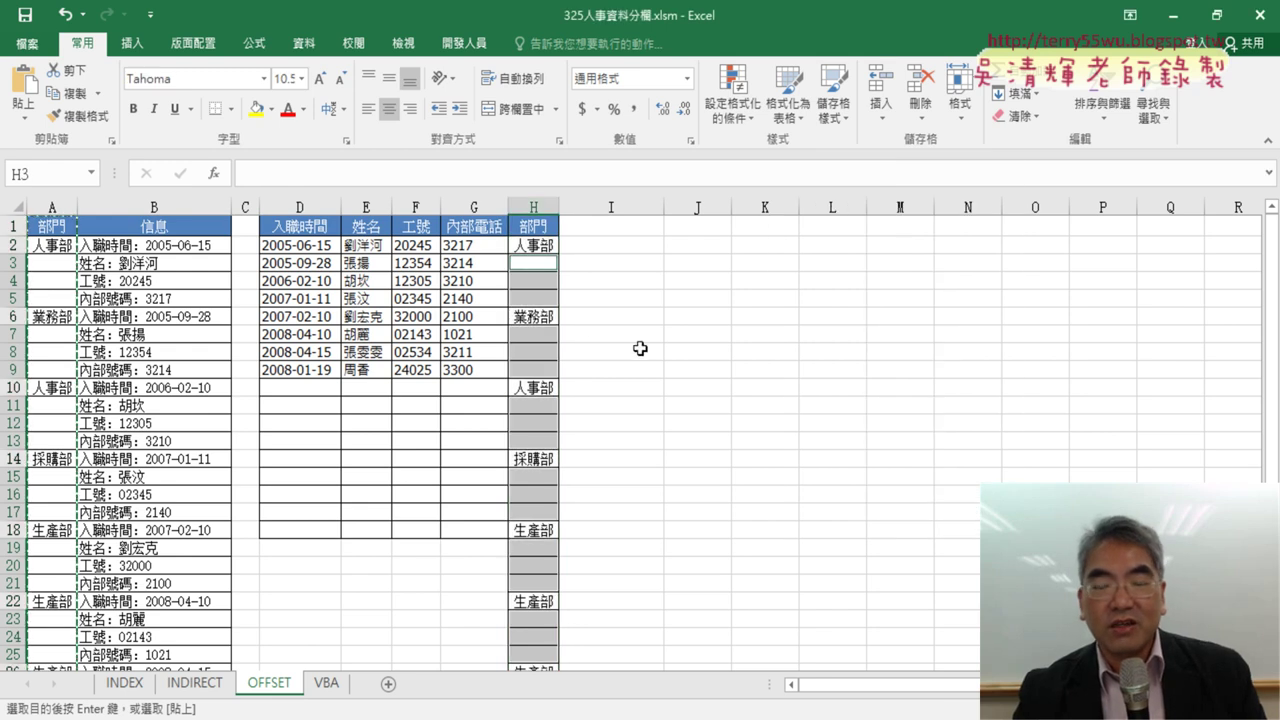
Delete the selected blank cells with Shift cells up, gathering the eight departments into H2:H9
{"action": "right_click", "coordinate": [534, 279]}
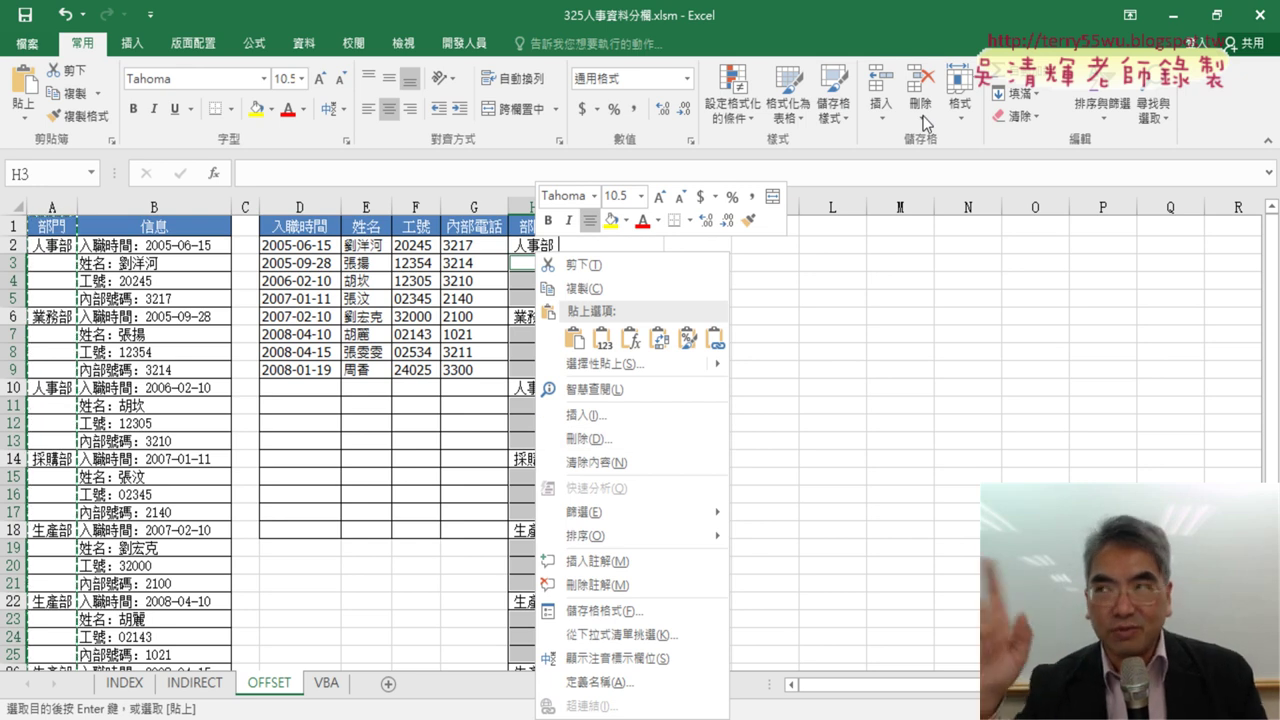
{"action": "left_click", "coordinate": [922, 117]}
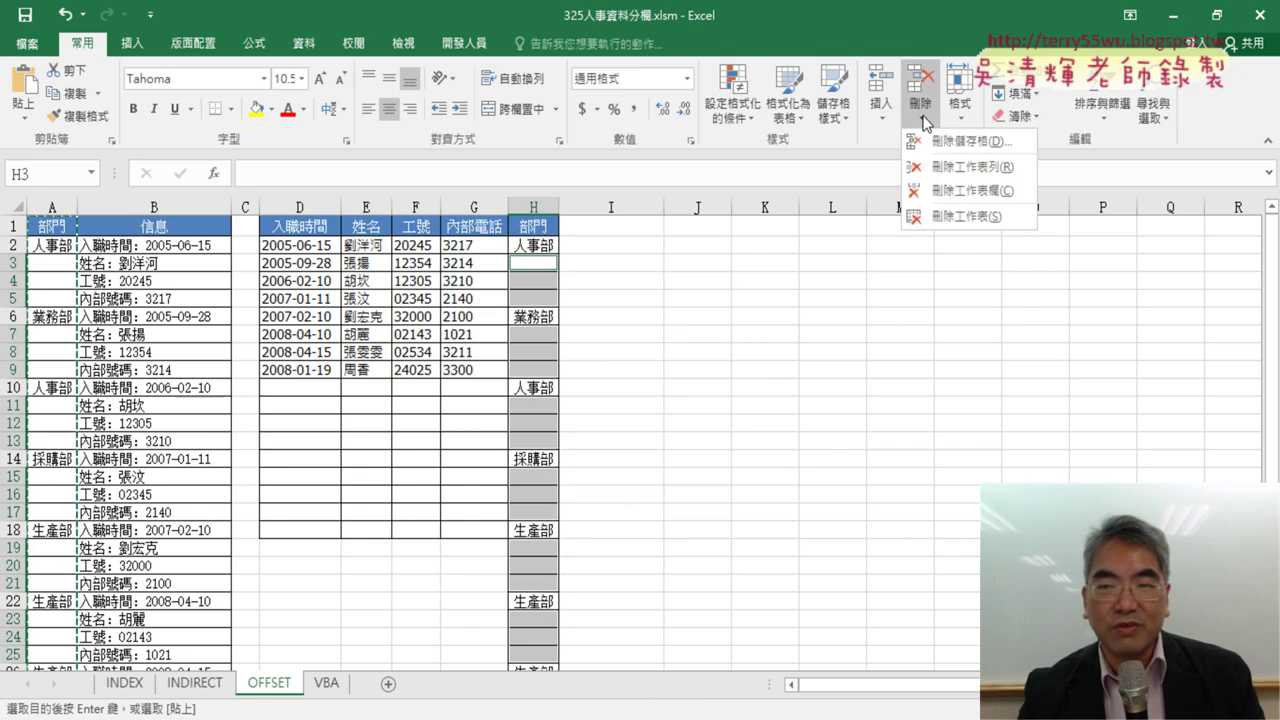
{"action": "left_click", "coordinate": [942, 147]}
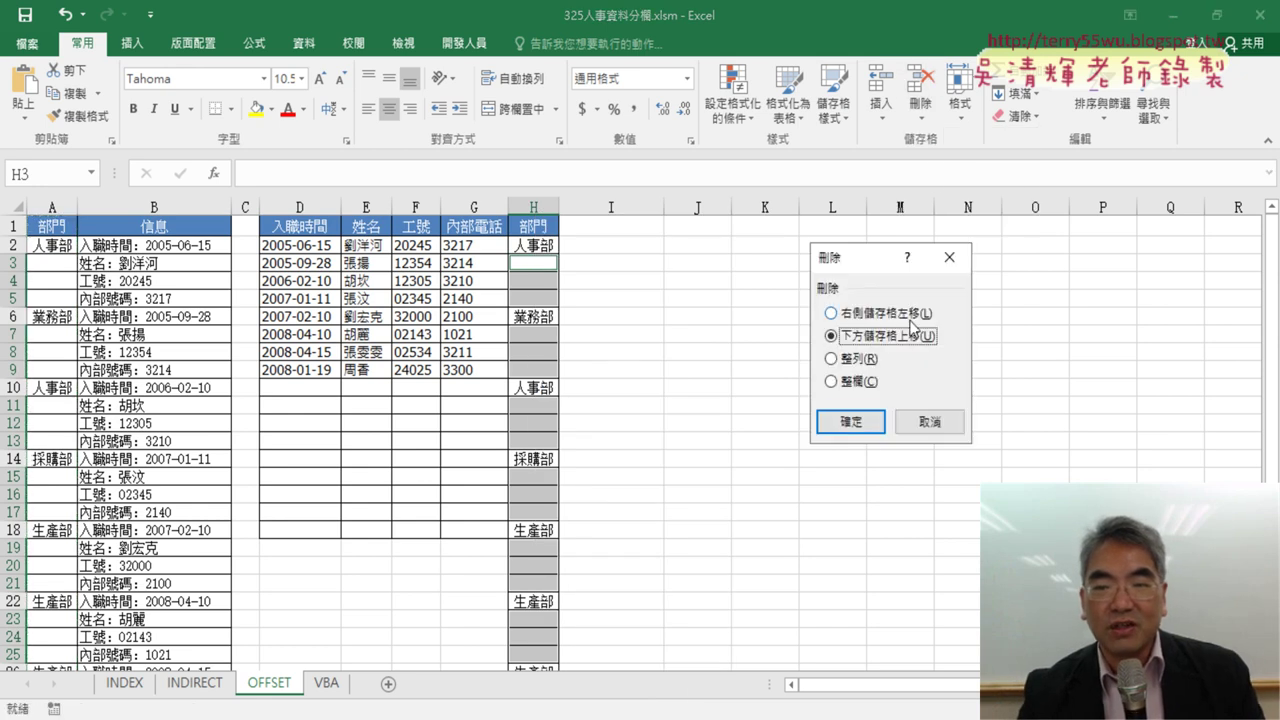
{"action": "left_click", "coordinate": [866, 418]}
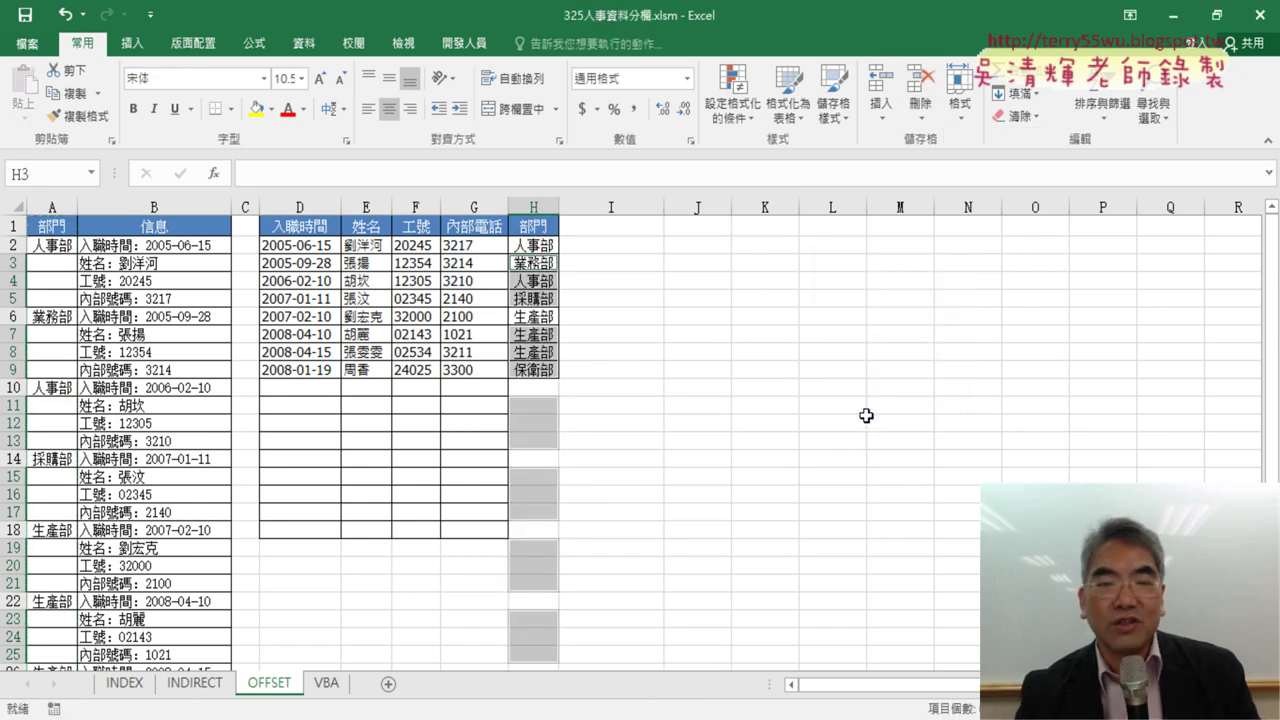